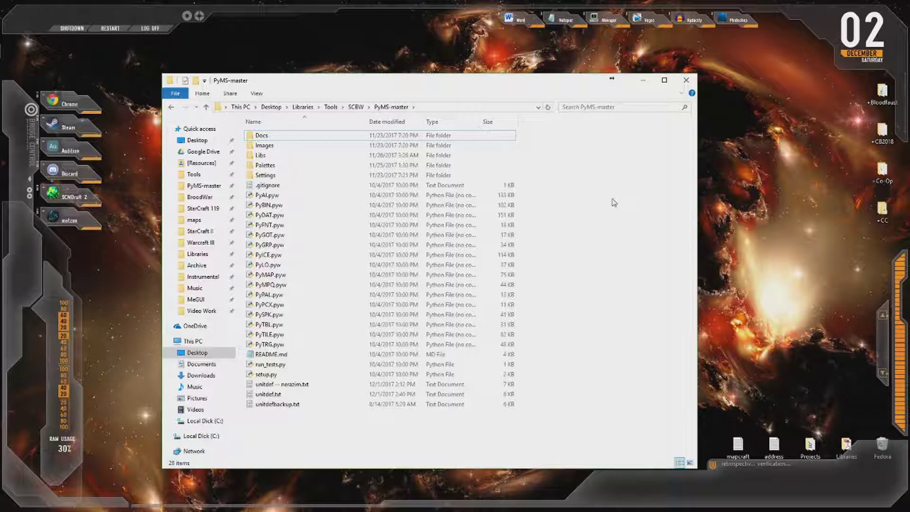
- Highlight the PyDAT, PyICE, PyGRP and PyMPQ scripts, then launch PyDAT.pyw
click(513, 215)
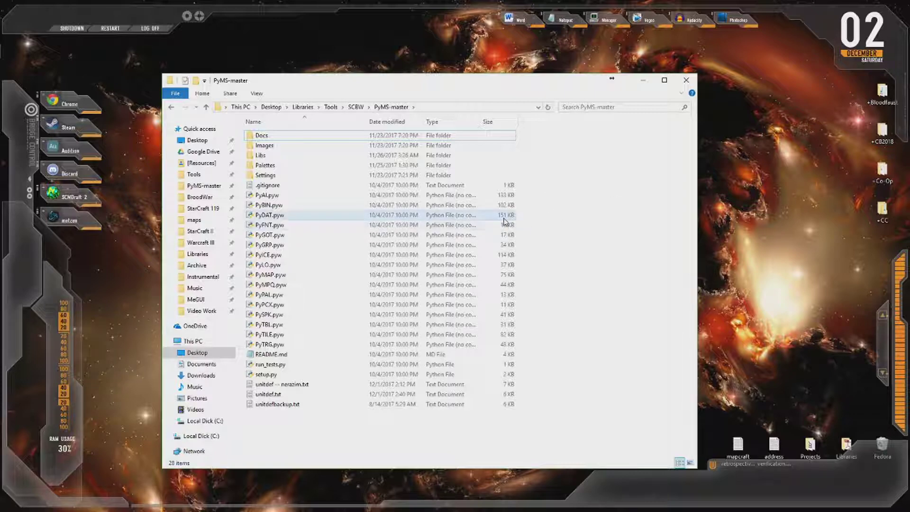
ctrl+click(503, 254)
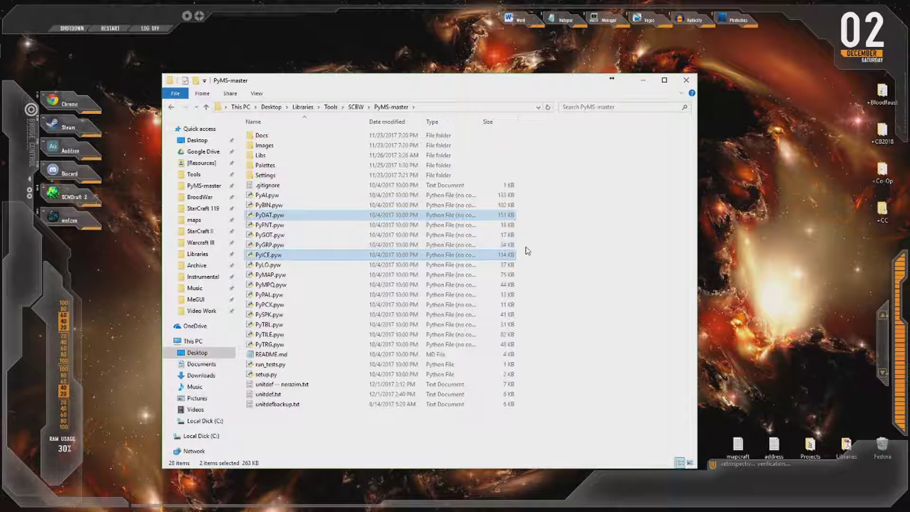
ctrl+click(515, 246)
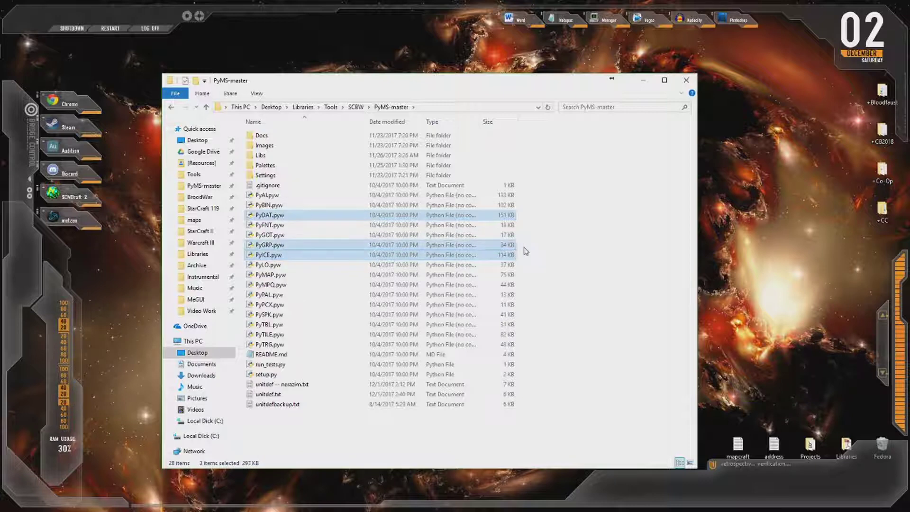
ctrl+click(504, 285)
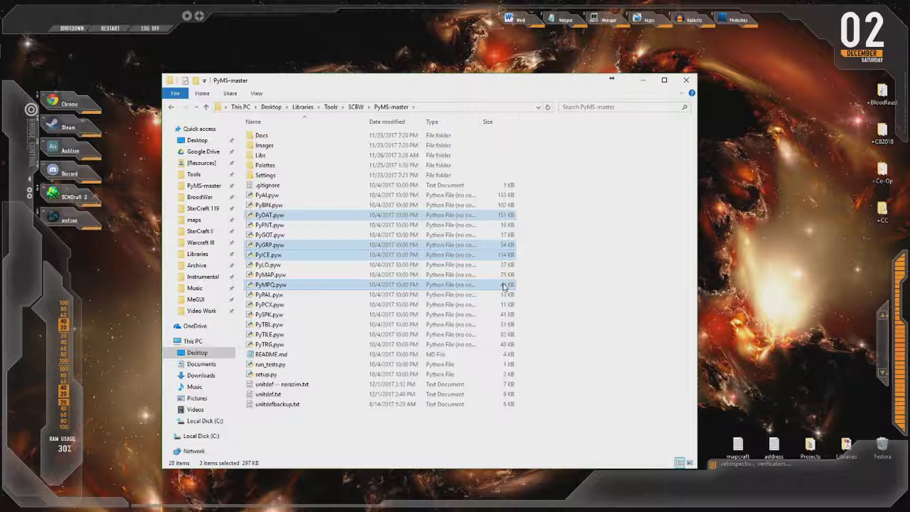
click(561, 232)
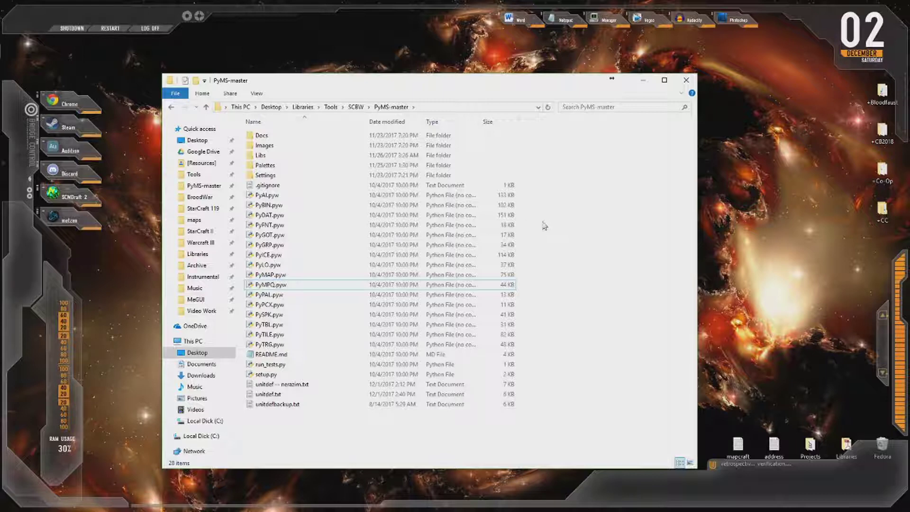
double_click(269, 216)
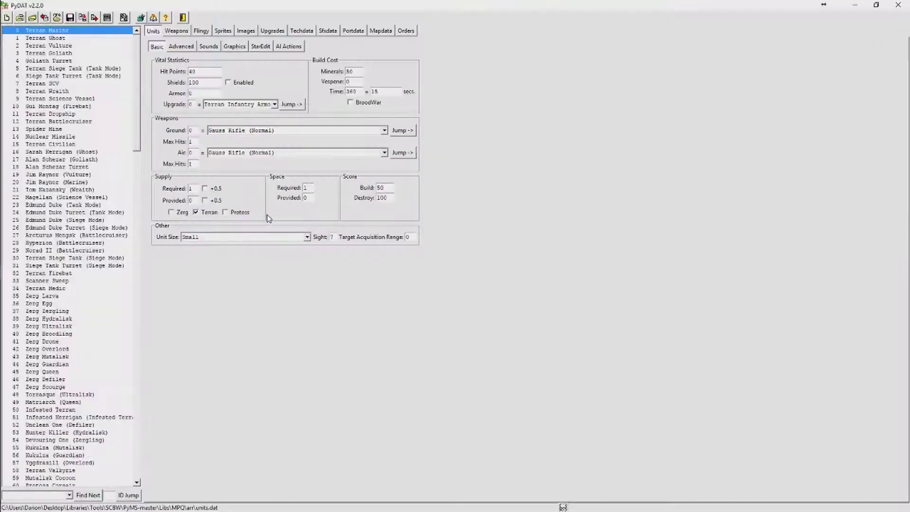
- Open weapons.dat from the Projects\tutorial folder
click(19, 18)
click(114, 34)
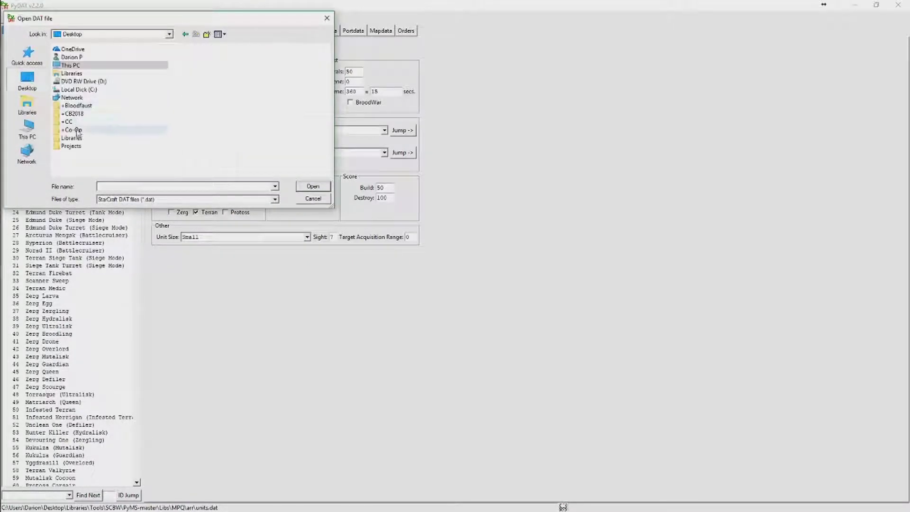
click(78, 146)
double_click(72, 95)
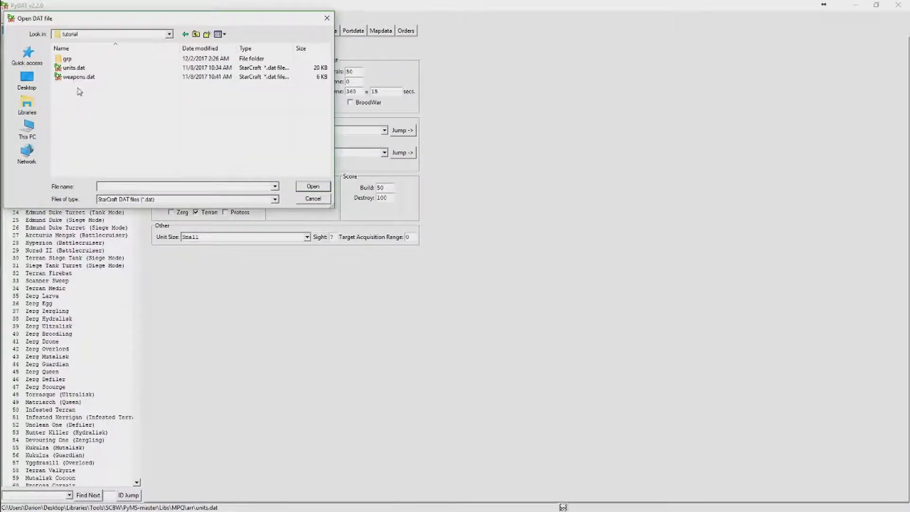
double_click(75, 76)
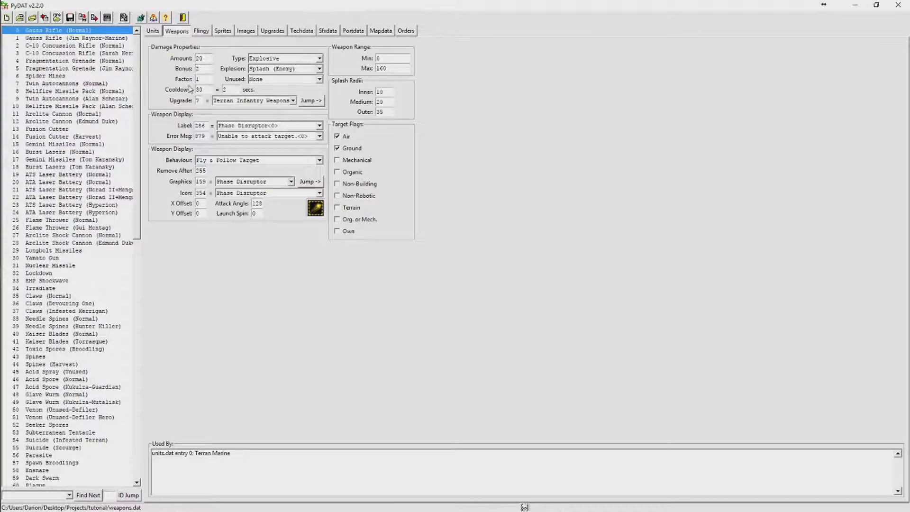
- Set the Gauss Rifle damage Amount to 6, X Offset to 5 and Y Offset to 6
mouse_move(204, 77)
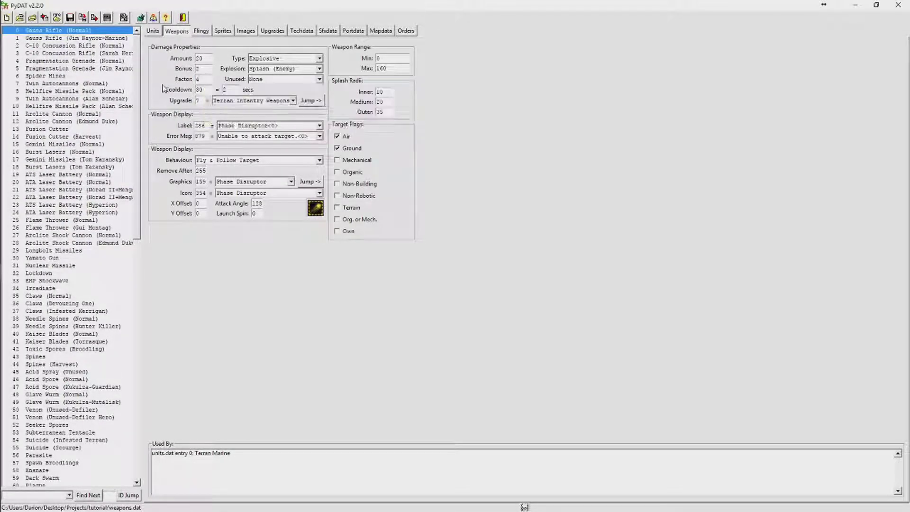
mouse_move(163, 88)
double_click(212, 77)
double_click(207, 58)
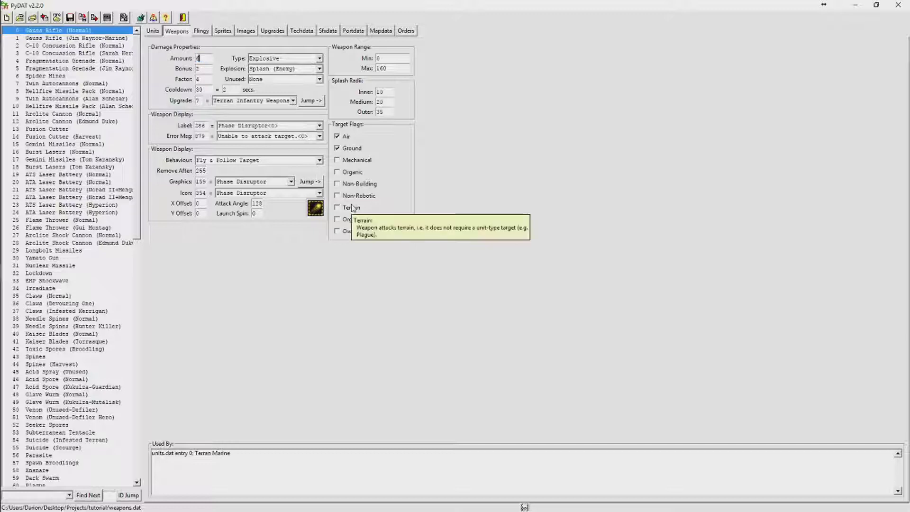
text(6)
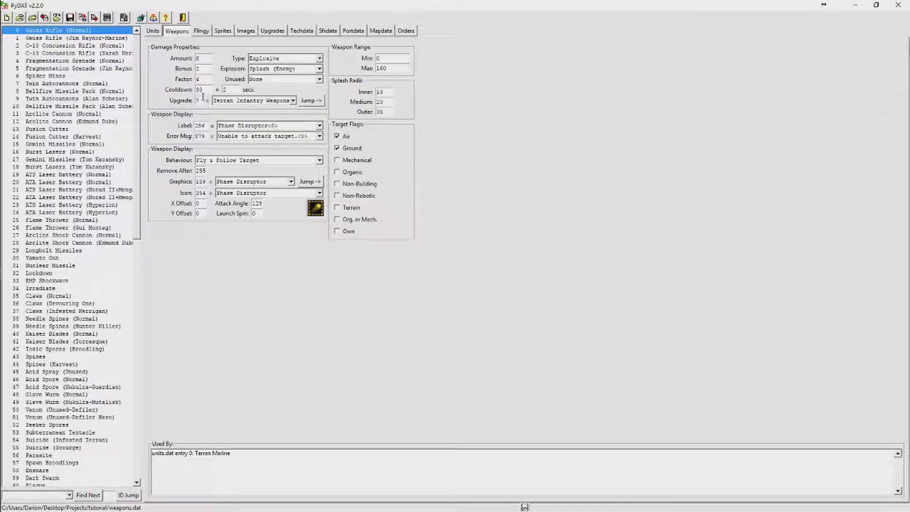
double_click(203, 203)
text(5)
double_click(202, 213)
text(6)
click(227, 89)
- Open the tutorial units.dat and set the Marine's ground and air Max Hits to 4
click(19, 18)
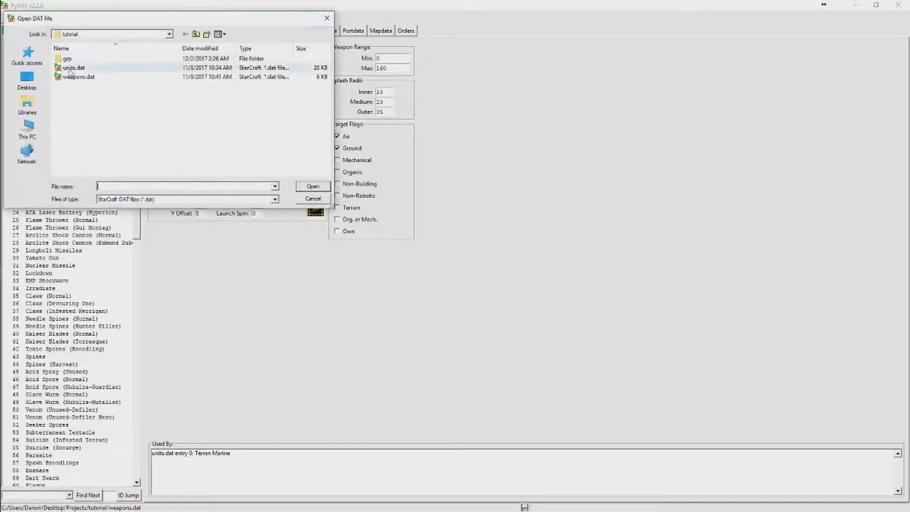
double_click(73, 72)
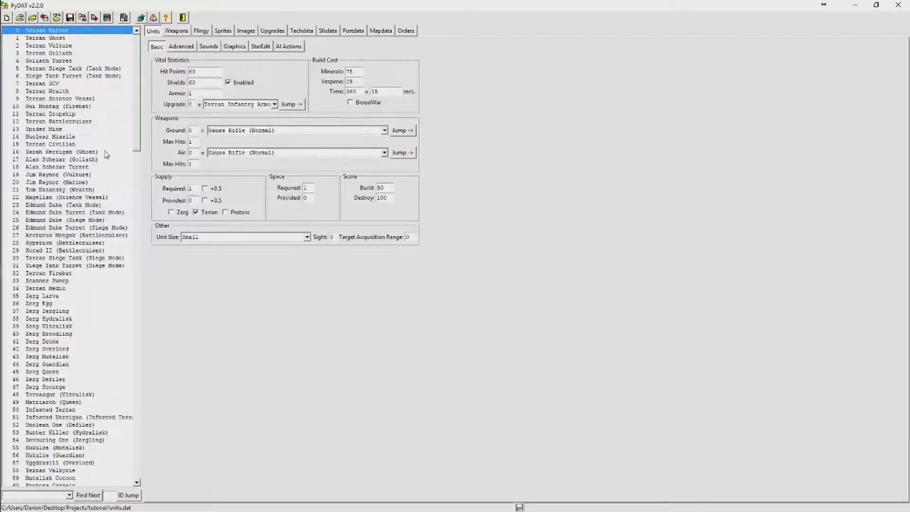
double_click(191, 141)
text(4)
double_click(192, 163)
text(4)
- Check the Weapons tab, return to Units, and close PyDAT
click(183, 34)
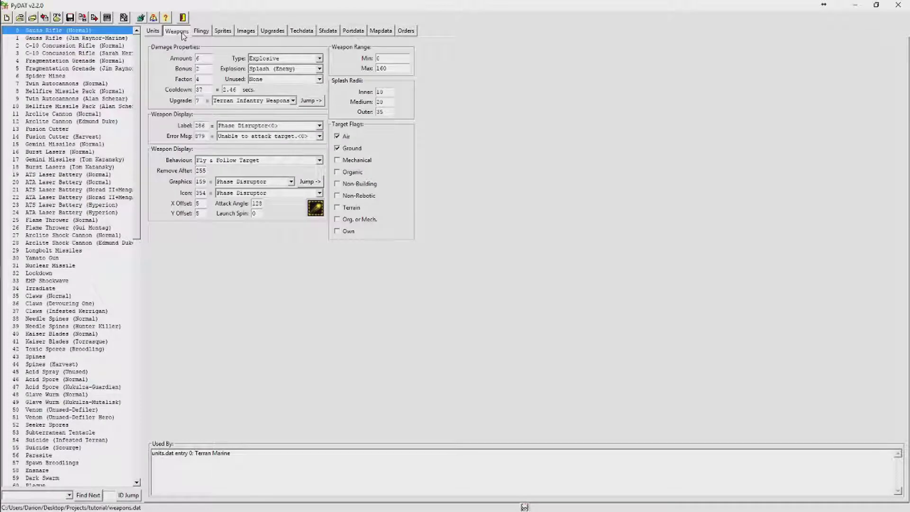
click(154, 31)
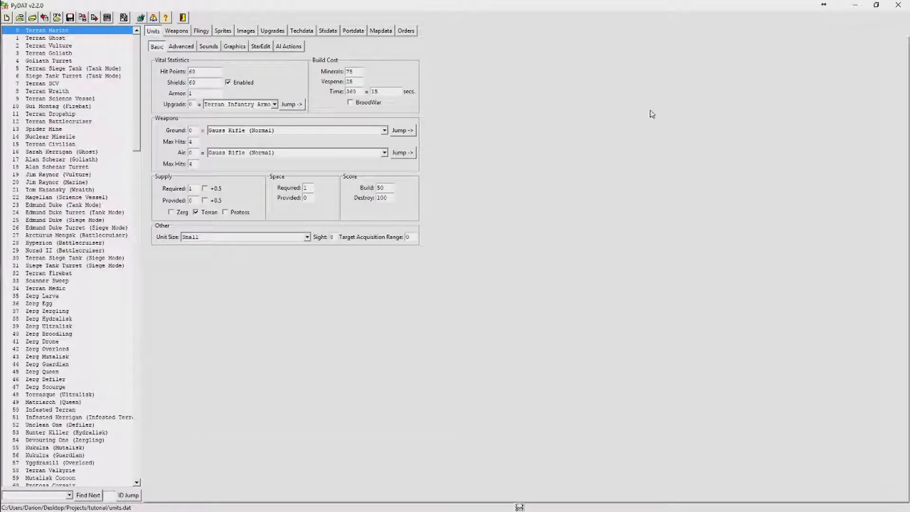
click(898, 9)
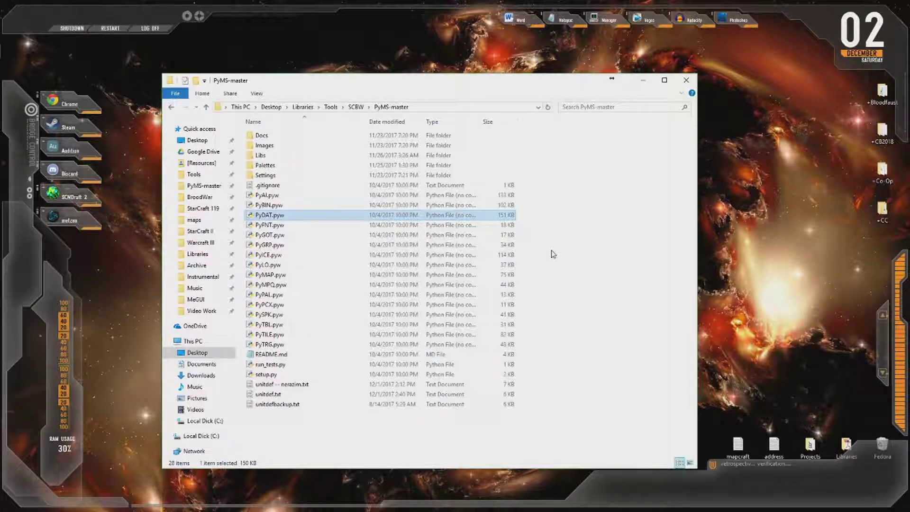
- Launch PyMPQ and open StarDat.mpq from the StarCraft folder
double_click(496, 285)
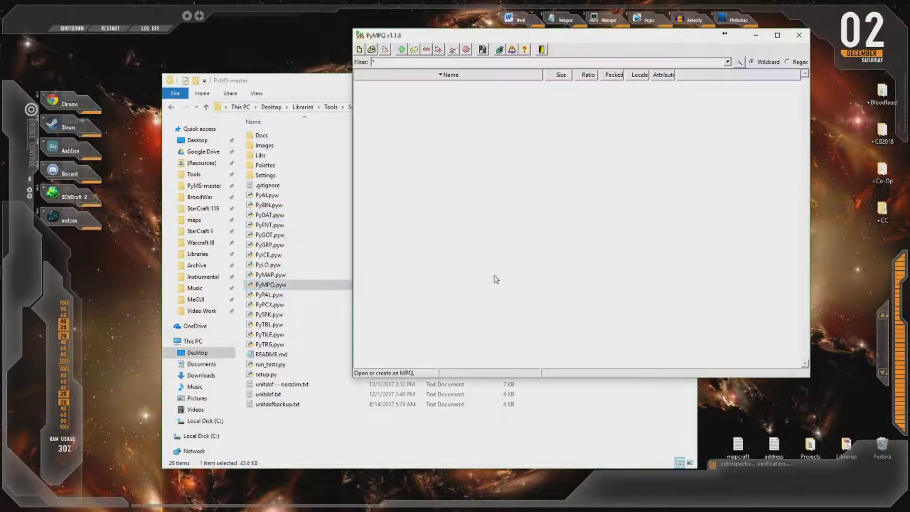
click(371, 50)
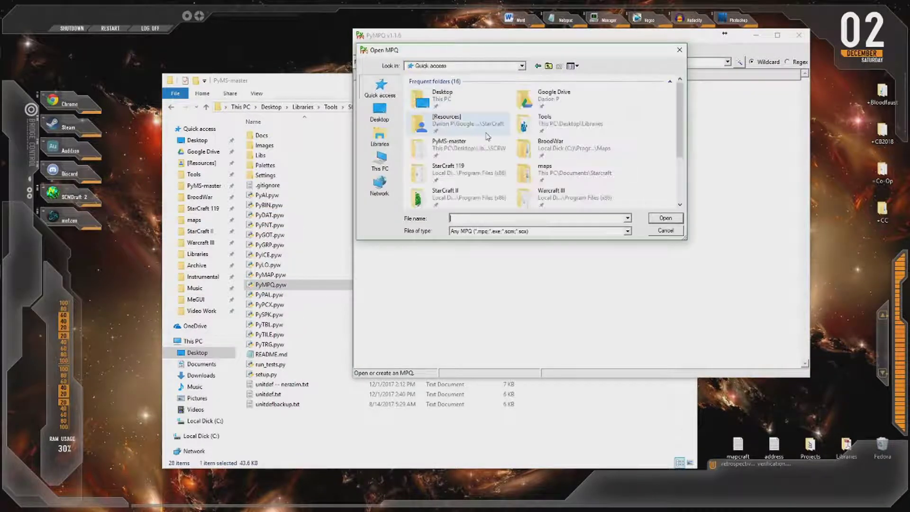
double_click(539, 146)
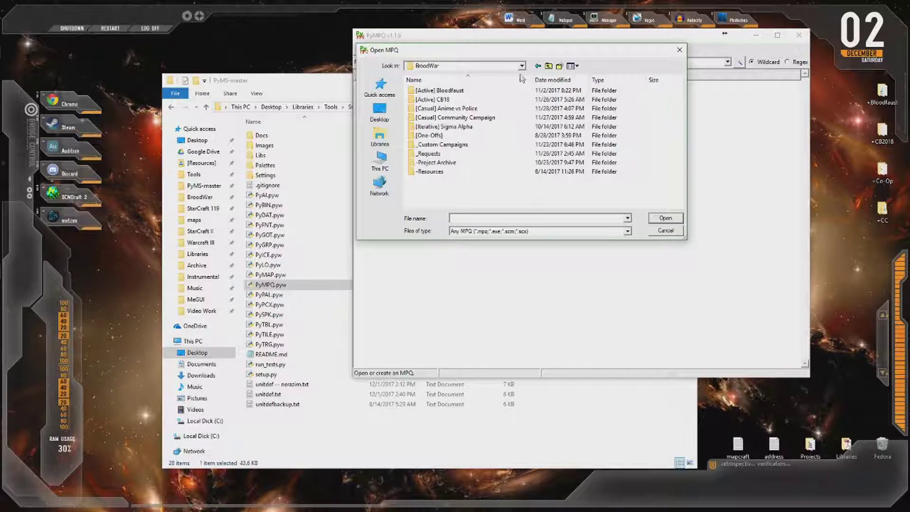
click(548, 65)
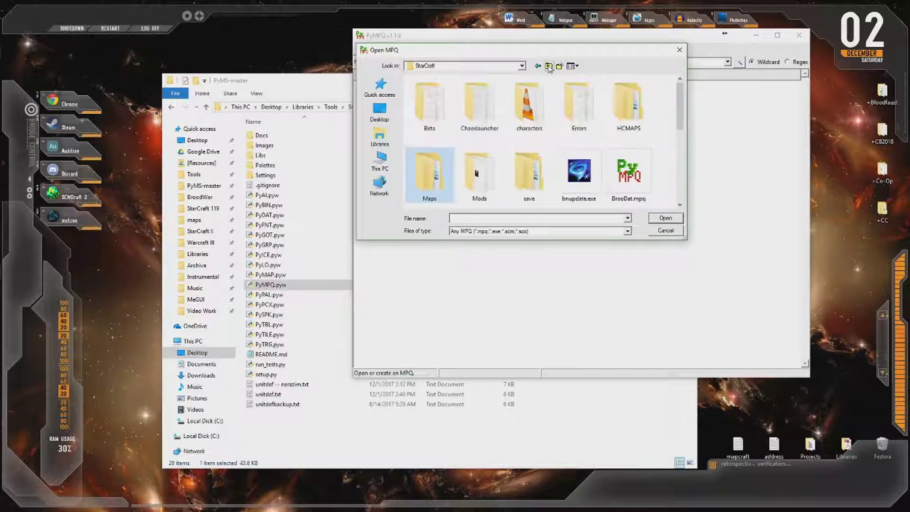
scroll(542, 120, down, 5)
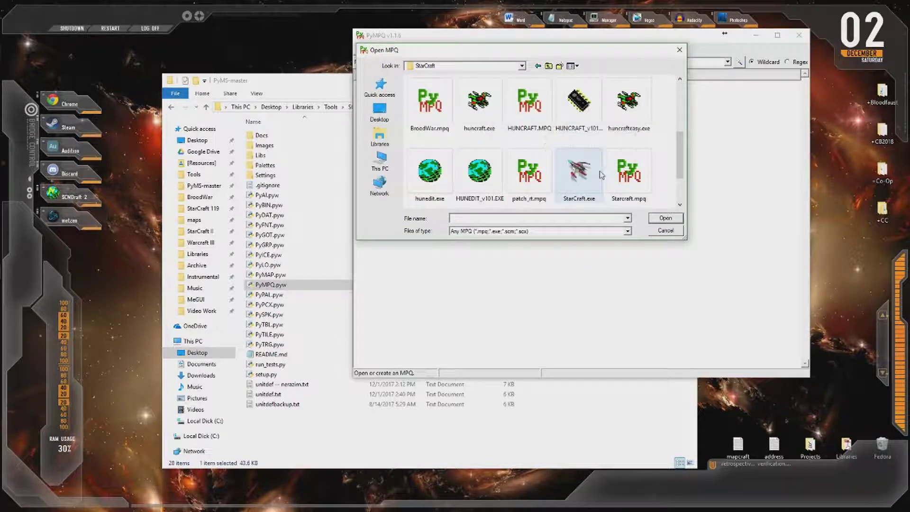
scroll(575, 170, down, 2)
click(426, 179)
double_click(426, 179)
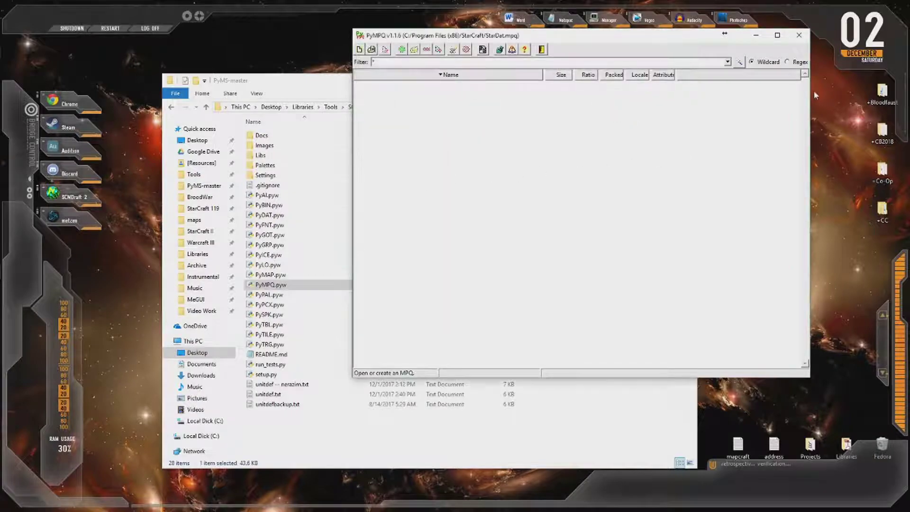
- Extract unit\terran\ghost.grp to the Desktop, then close PyMPQ
drag(805, 85, 791, 301)
click(423, 137)
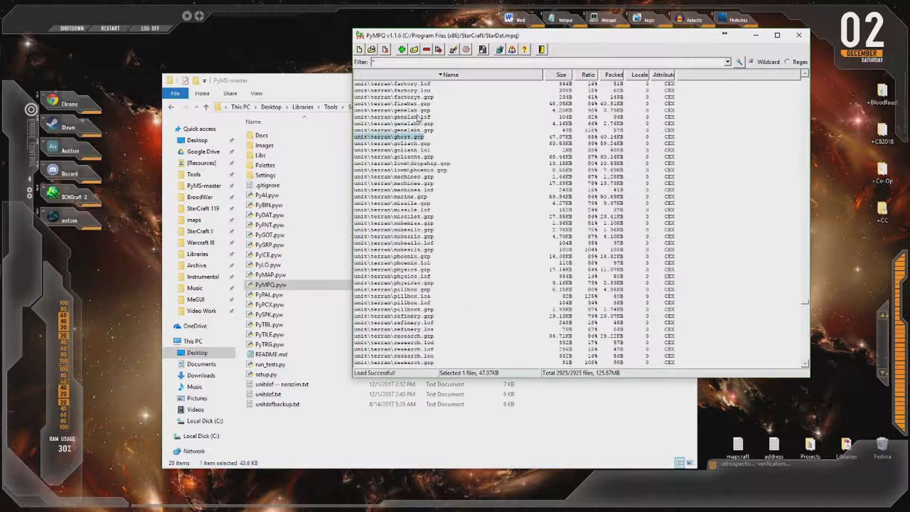
click(438, 49)
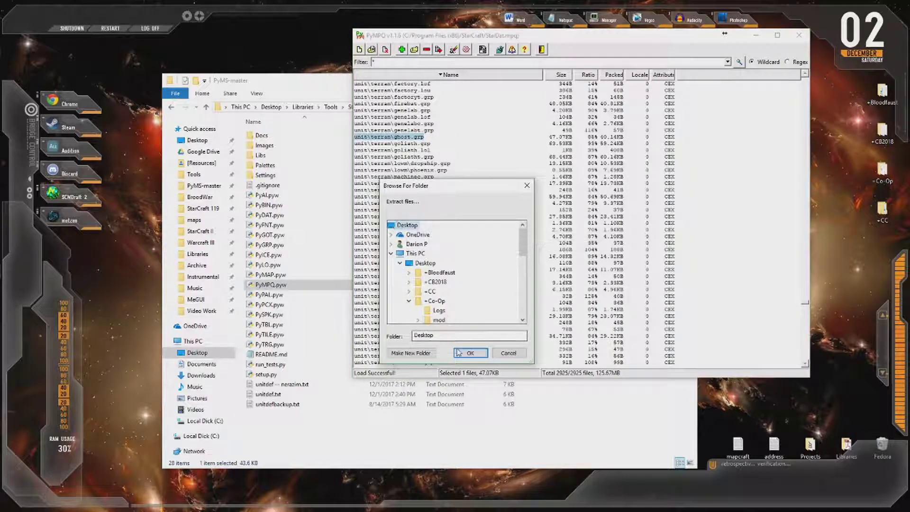
key(Return)
click(802, 37)
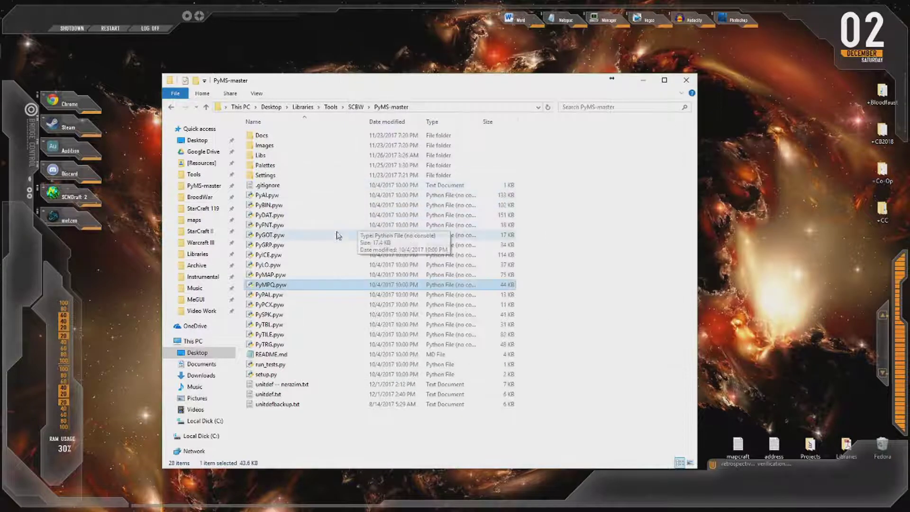
- Launch PyGRP, register its GRP file associations, and bring up the Open GRP dialog
double_click(312, 246)
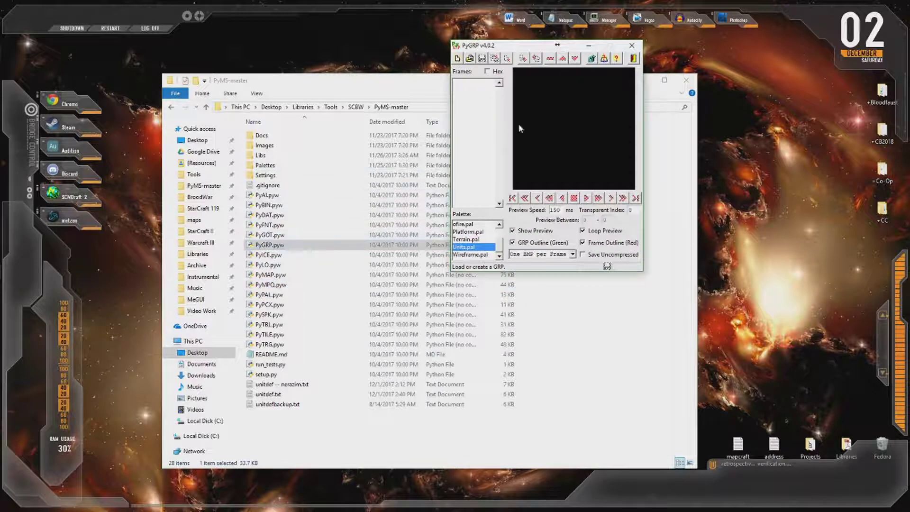
click(592, 58)
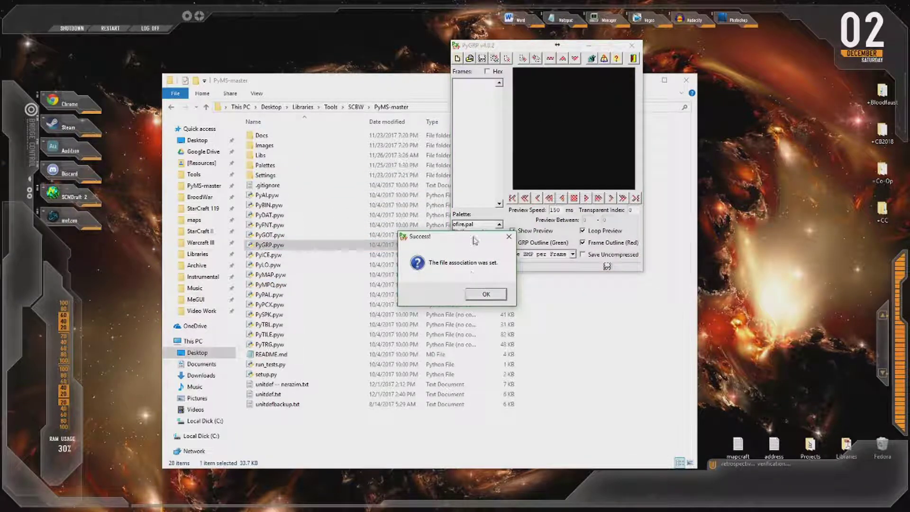
drag(485, 242, 506, 139)
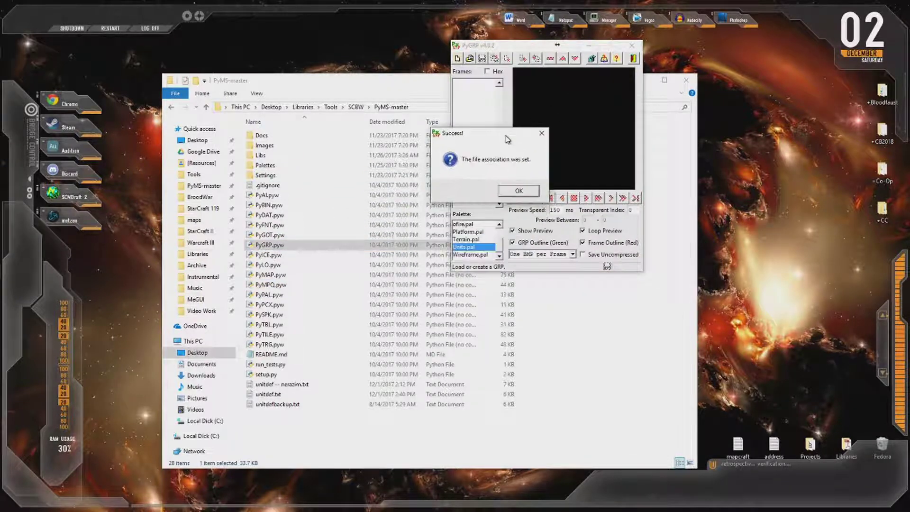
click(518, 191)
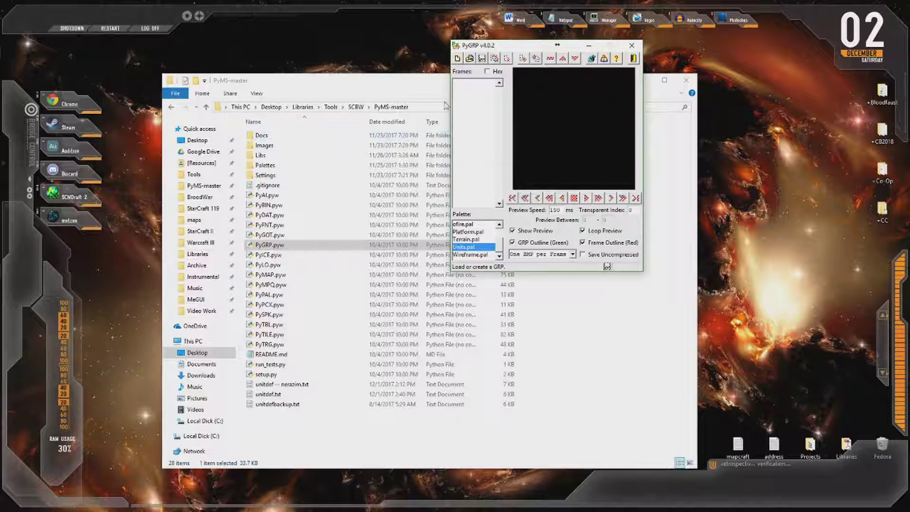
click(470, 59)
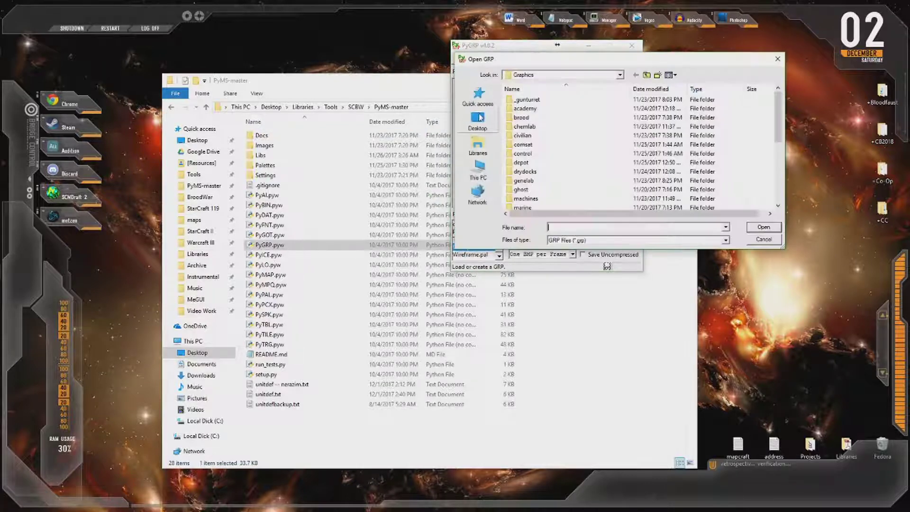
- Open ghost.grp from the Desktop's unit\terran folder
click(478, 118)
double_click(526, 187)
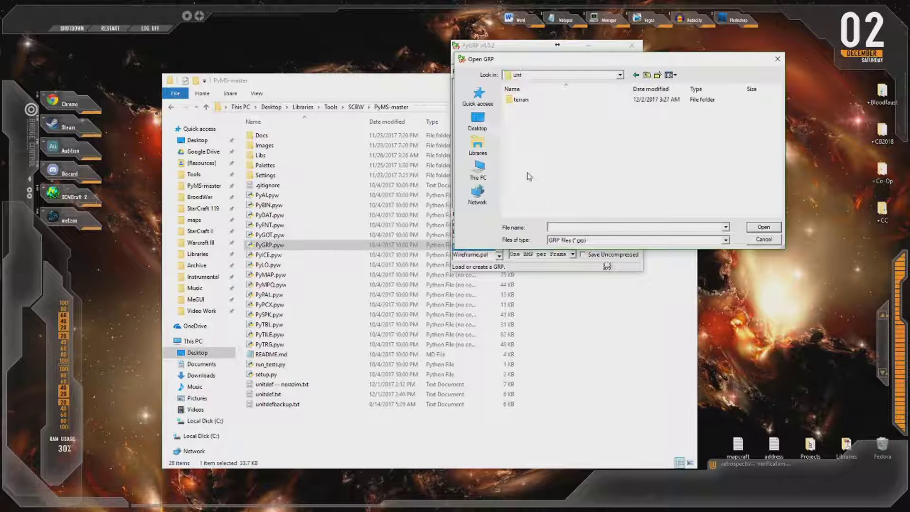
double_click(526, 100)
double_click(526, 100)
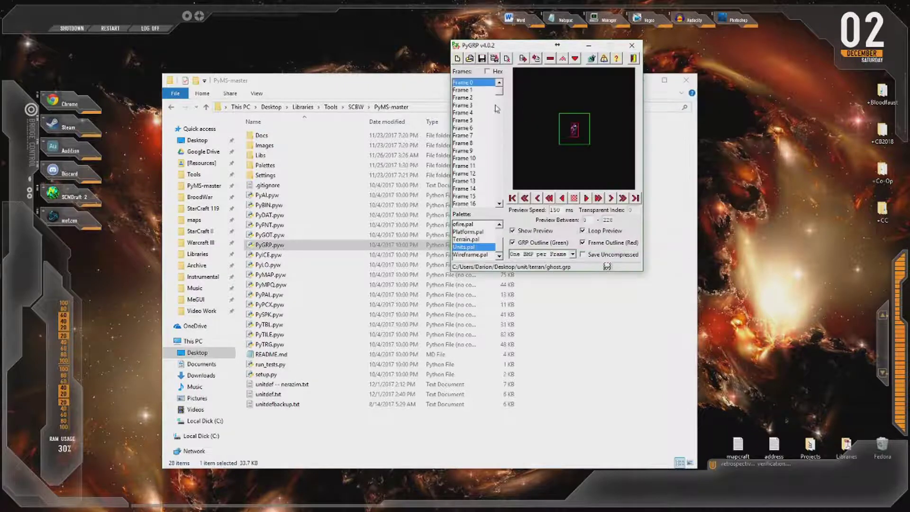
- Step through the Ghost's animation frames up to Frame 144
drag(494, 105, 498, 140)
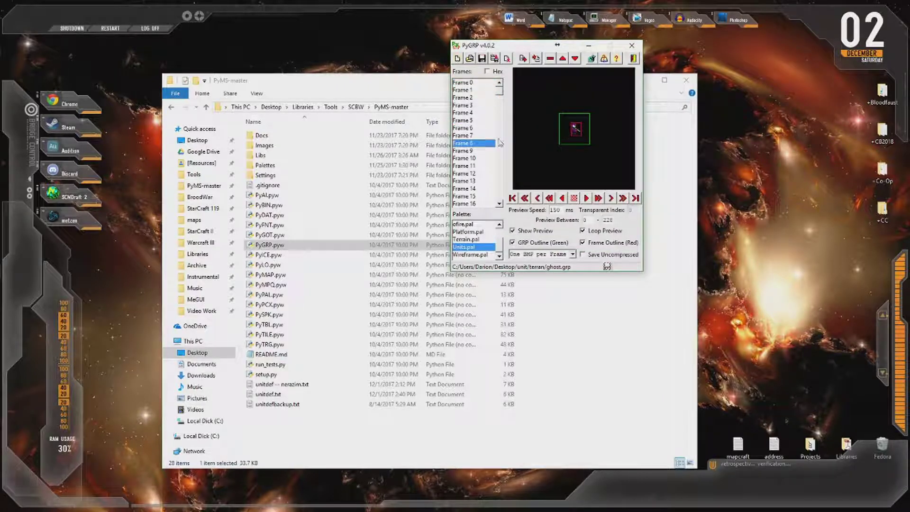
click(623, 198)
click(622, 198)
click(622, 198)
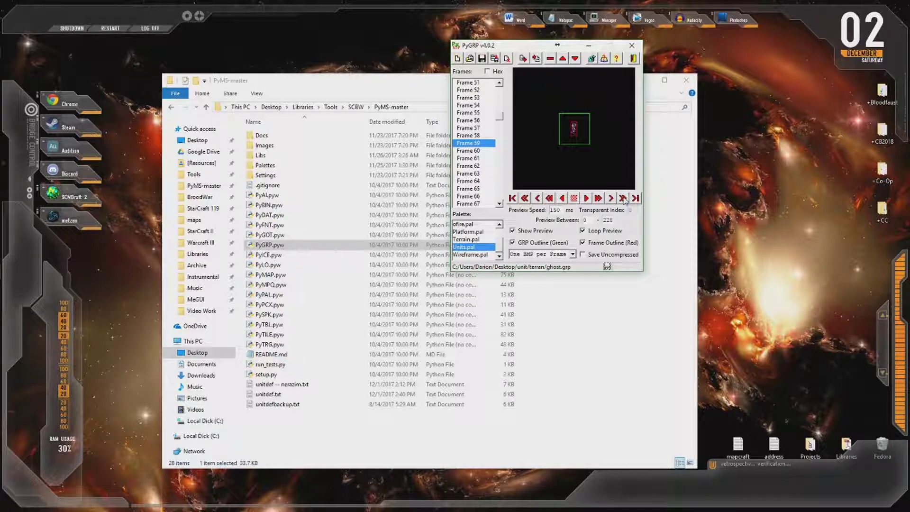
click(622, 198)
click(622, 198)
click(622, 198)
click(622, 198)
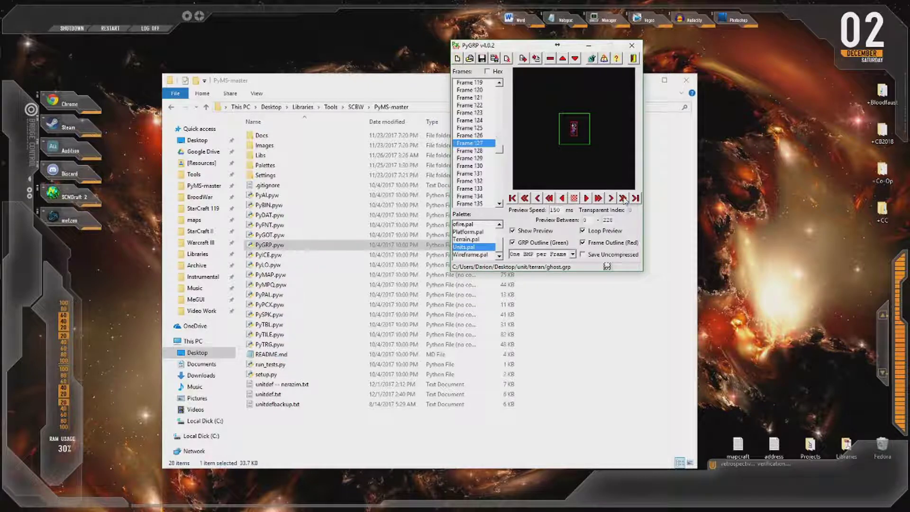
click(623, 198)
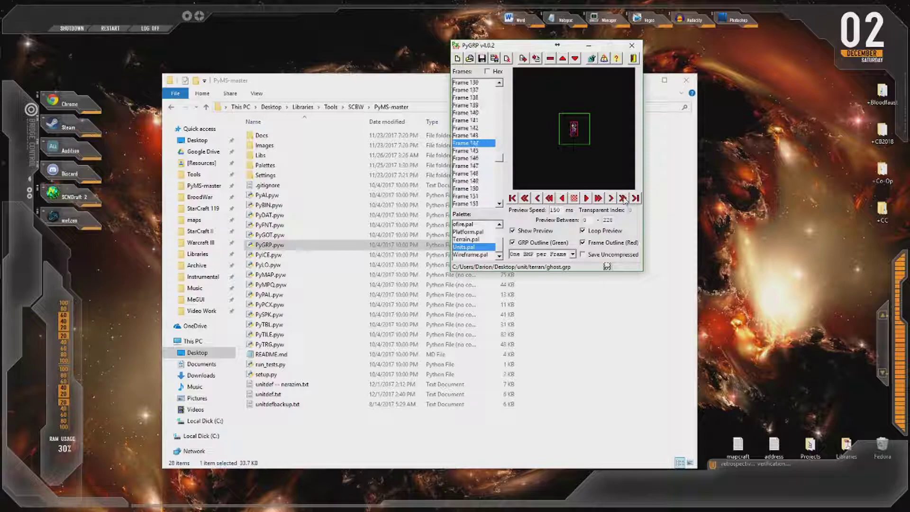
- Launch PyICE, load the default iscript.bin, and select the Terran Ghost unit
double_click(313, 255)
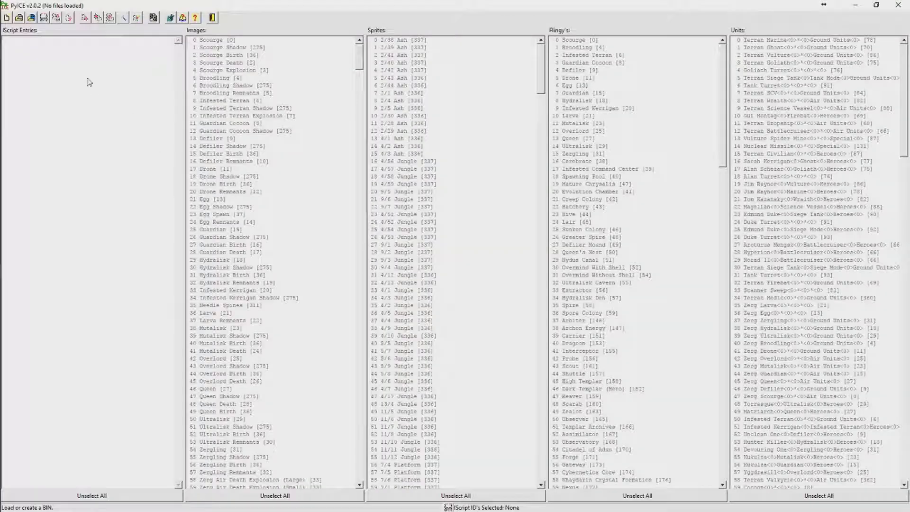
click(32, 20)
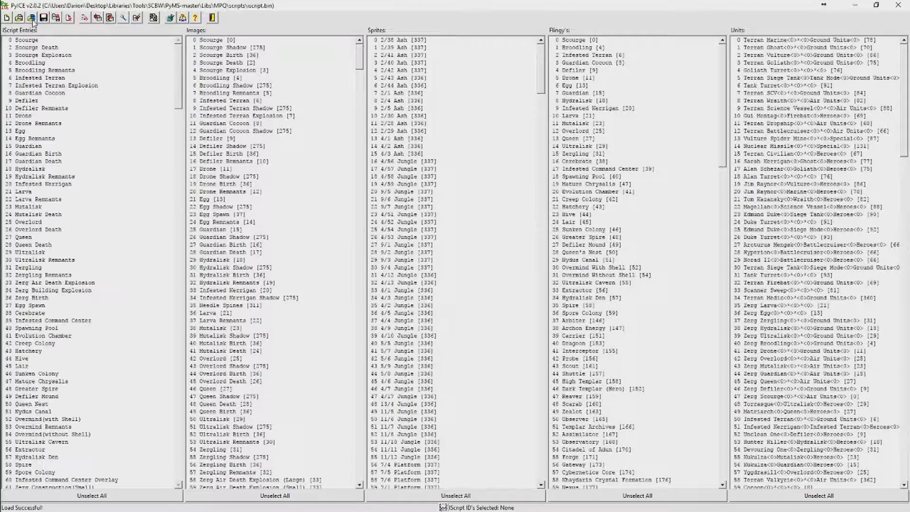
click(752, 48)
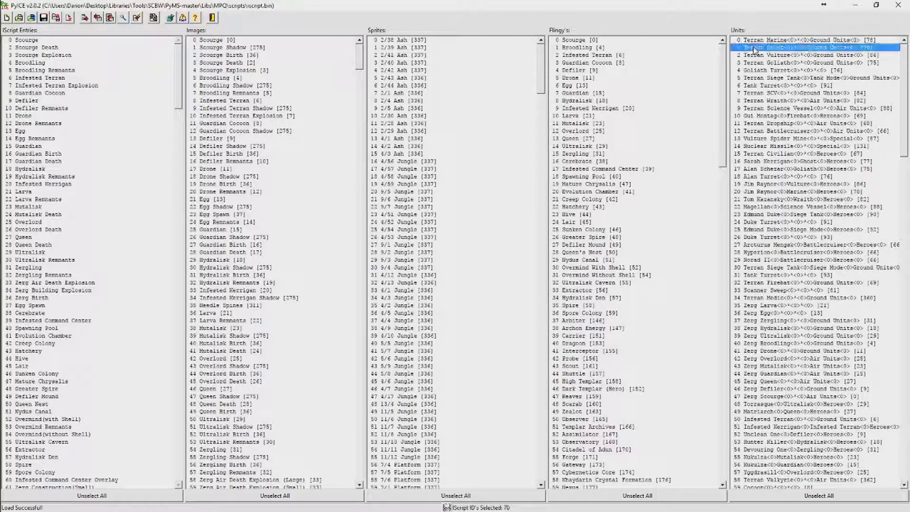
- Open the Ghost's ID 70 iscript, scroll to GhostGndAttkRpt, then close the editor with Alt+F4
click(137, 19)
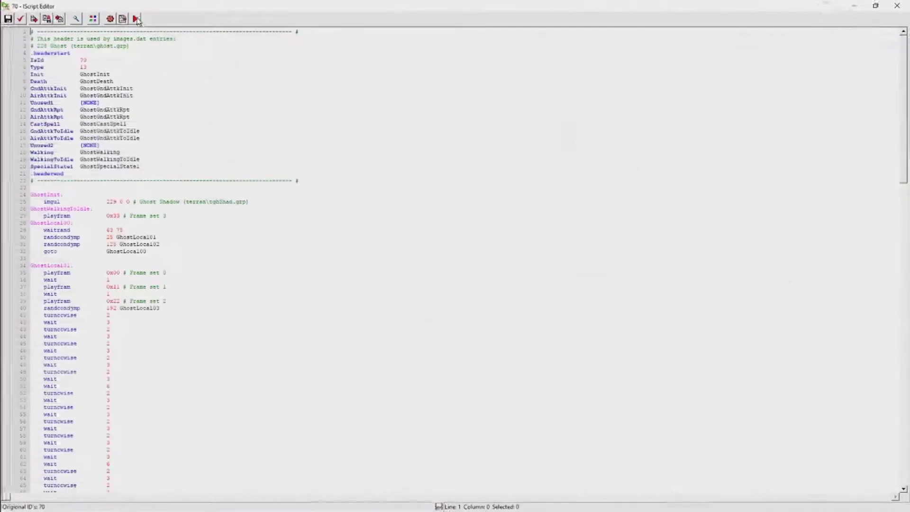
scroll(170, 92, down, 5)
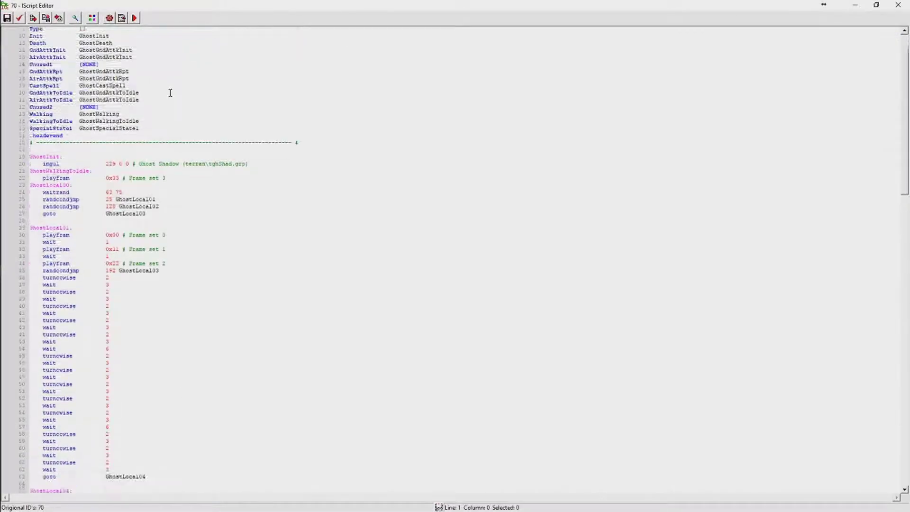
scroll(199, 238, down, 12)
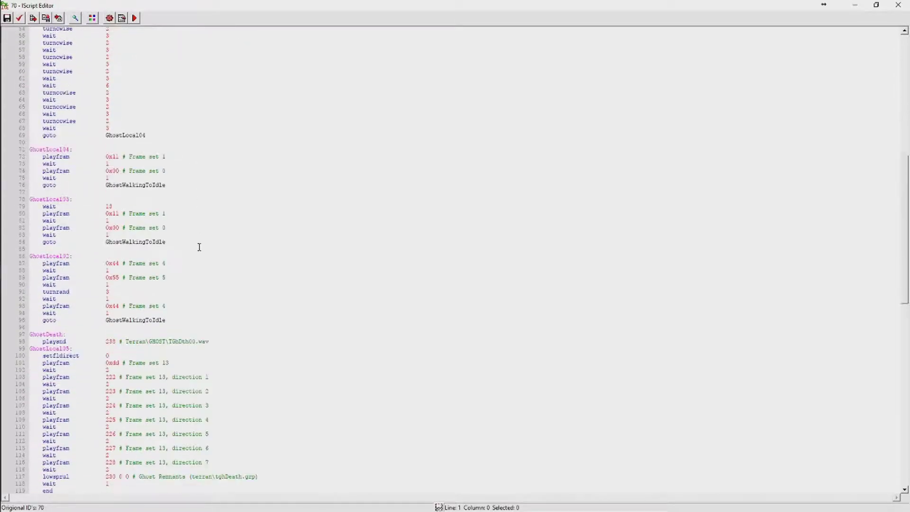
scroll(199, 247, down, 18)
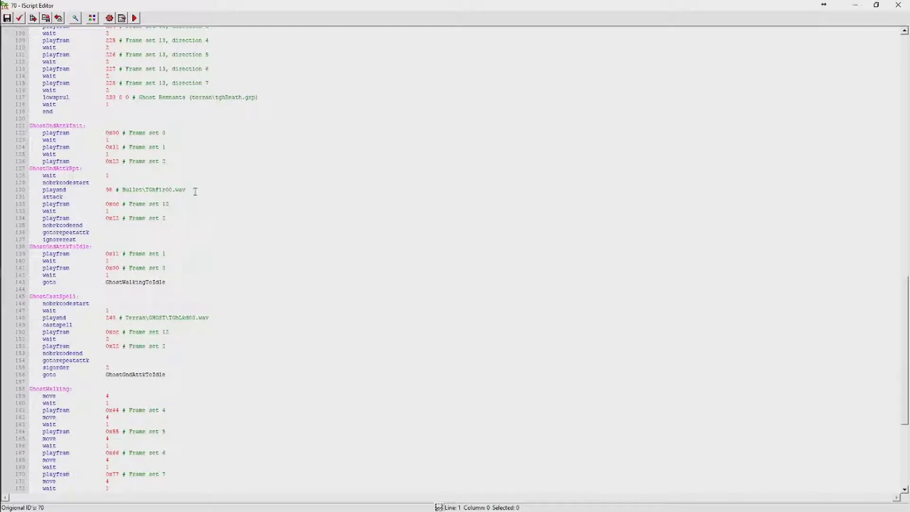
scroll(195, 191, up, 5)
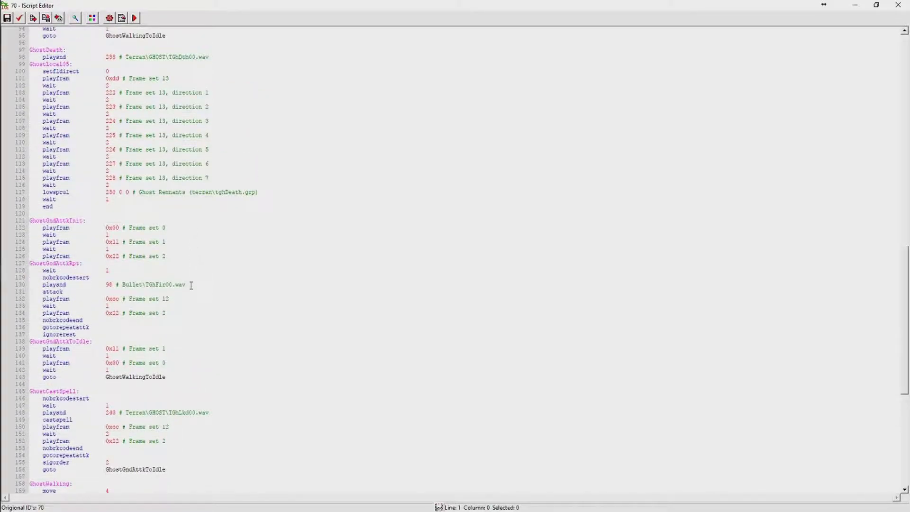
key(alt+F4)
- View the Terran Valkyrie's ID 362 script, then switch back to the Ghost's ID 70 editor
scroll(787, 353, down, 4)
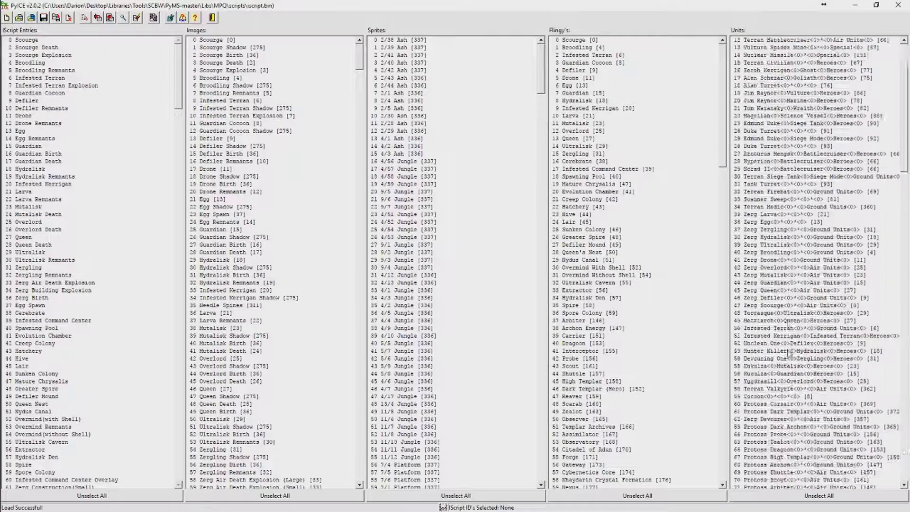
scroll(787, 353, down, 1)
double_click(784, 359)
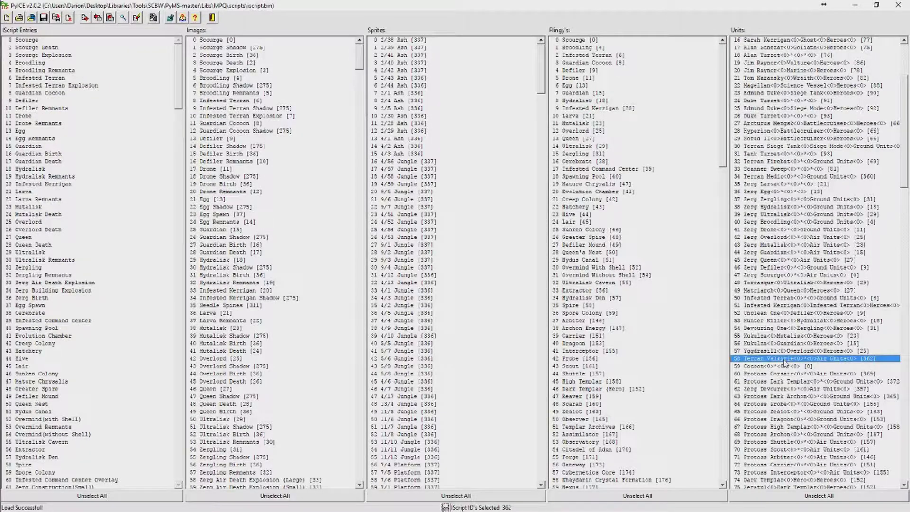
scroll(758, 358, down, 4)
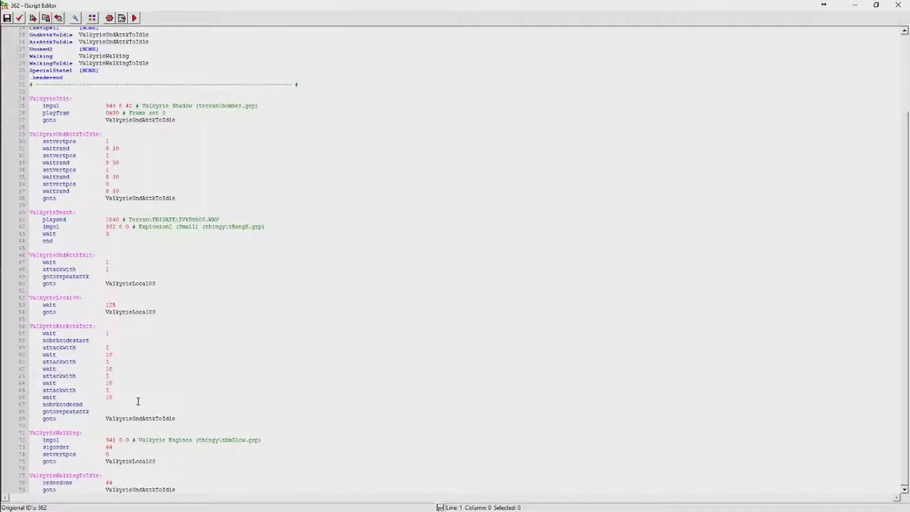
key(alt+Tab)
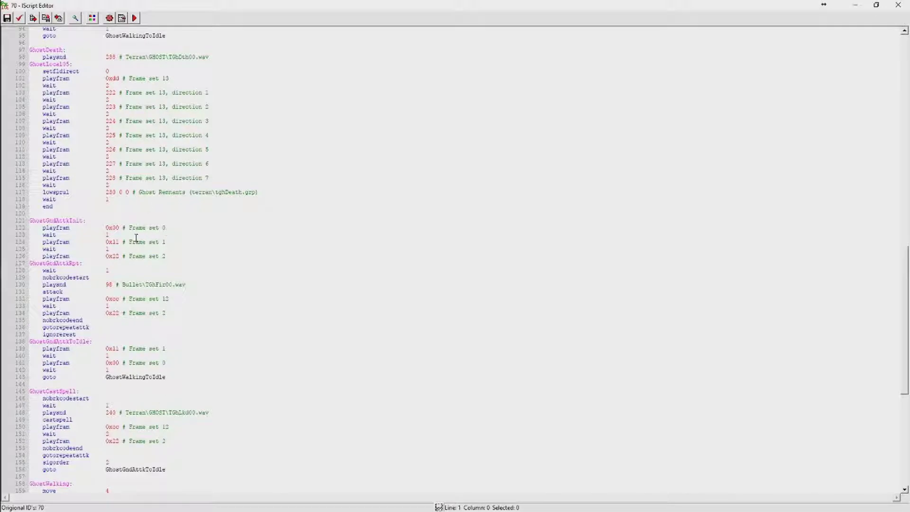
- Inspect the GhostGndAttkRpt loop's attack lines 131–134, then switch to the PyGRP viewer
drag(84, 263, 30, 263)
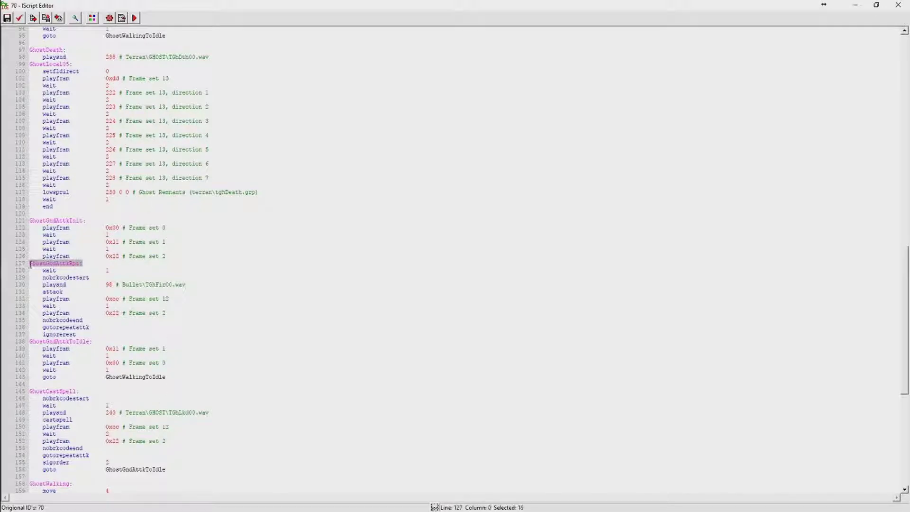
click(124, 291)
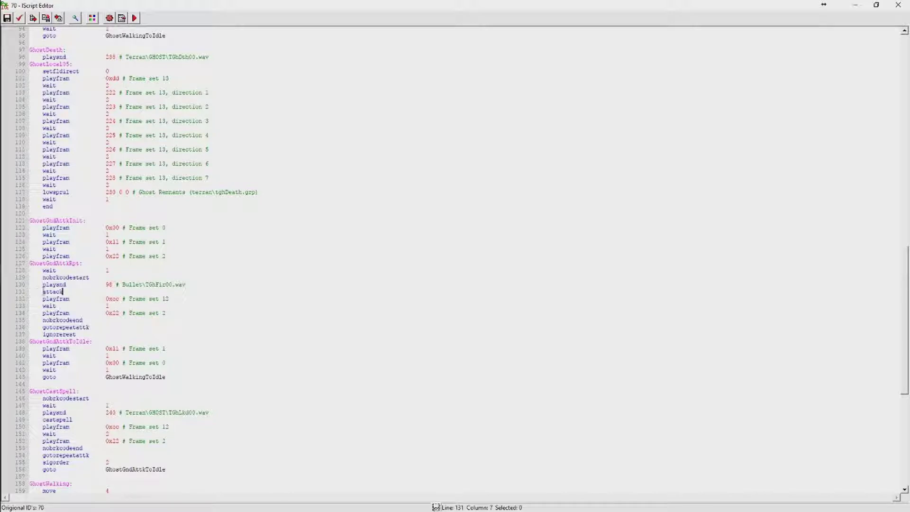
double_click(42, 292)
click(86, 295)
click(175, 313)
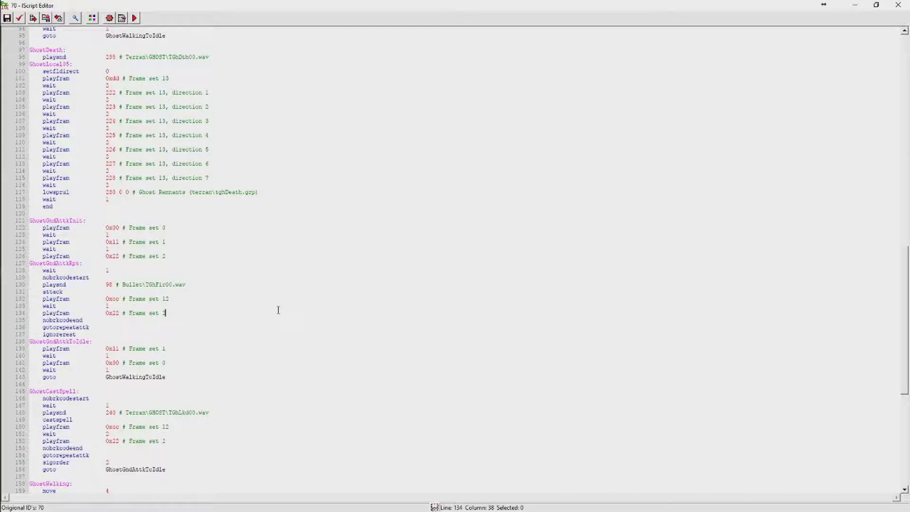
key(alt+Tab)
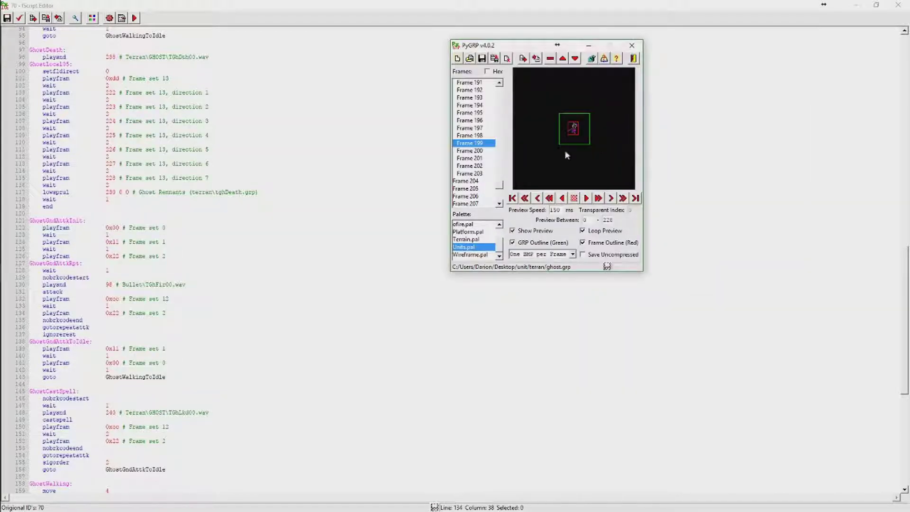
- Preview ghost Frame 47 in PyGRP's frame list, then bring the Ghost IScript Editor forward
scroll(498, 185, up, 9)
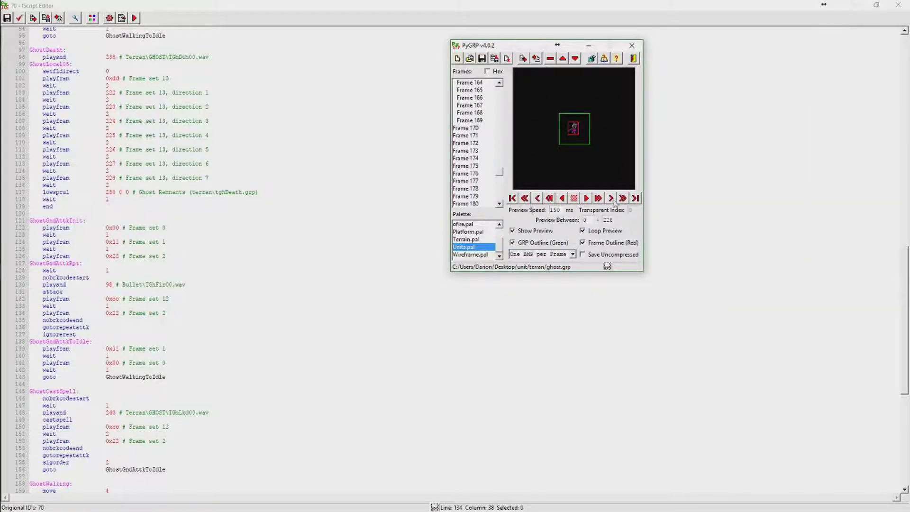
scroll(485, 162, up, 20)
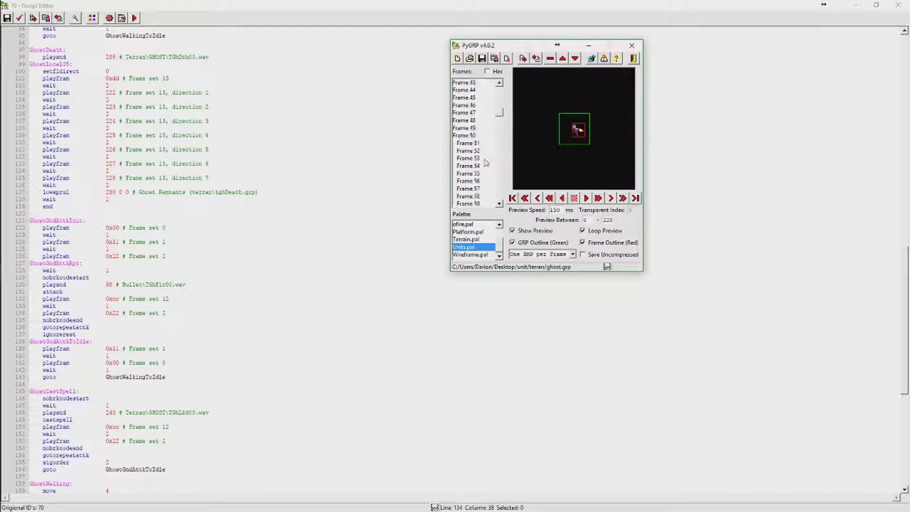
click(464, 113)
scroll(489, 163, down, 2)
scroll(490, 162, up, 2)
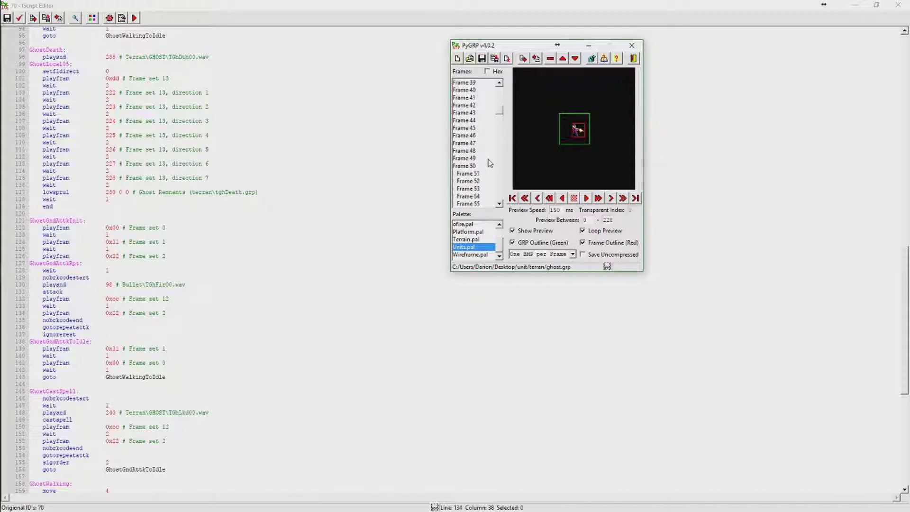
click(464, 114)
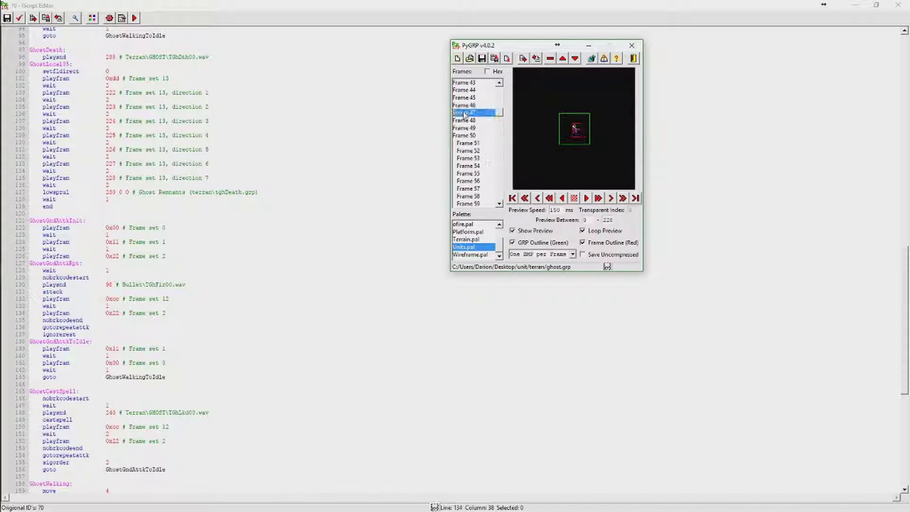
click(408, 13)
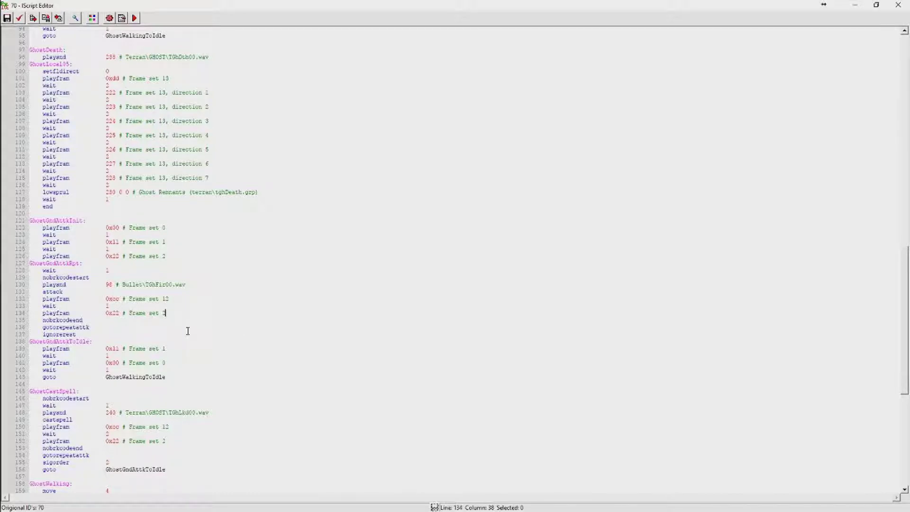
- Insert a wait 4 line after line 134 in the GhostGndAttkRpt loop
drag(113, 306, 43, 305)
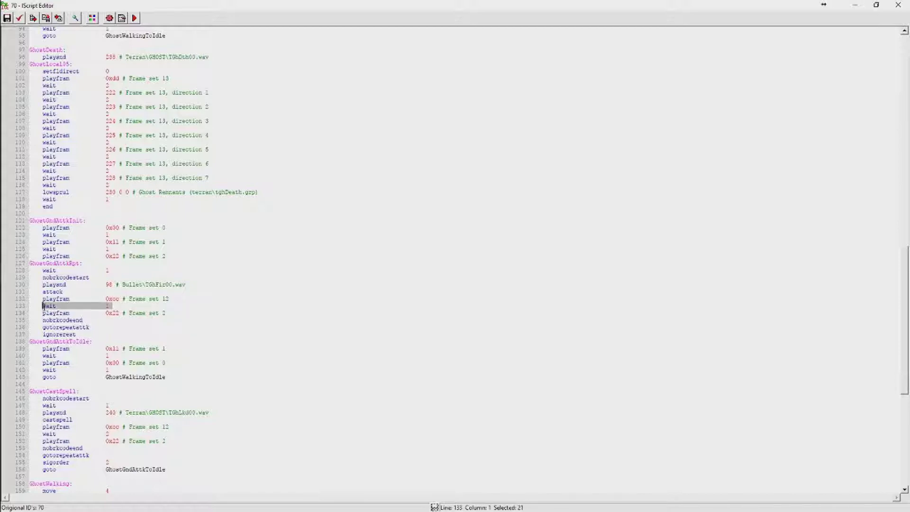
click(174, 313)
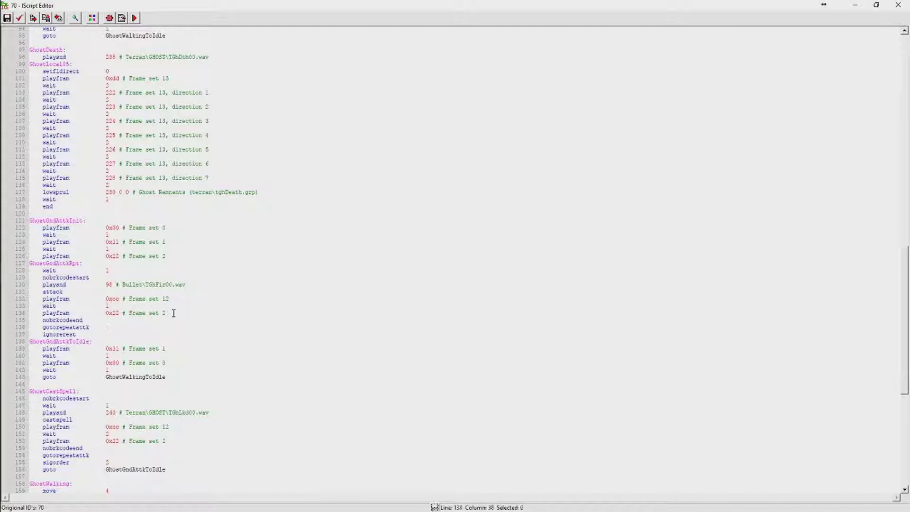
key(Return)
text(wait)
key(Tab)
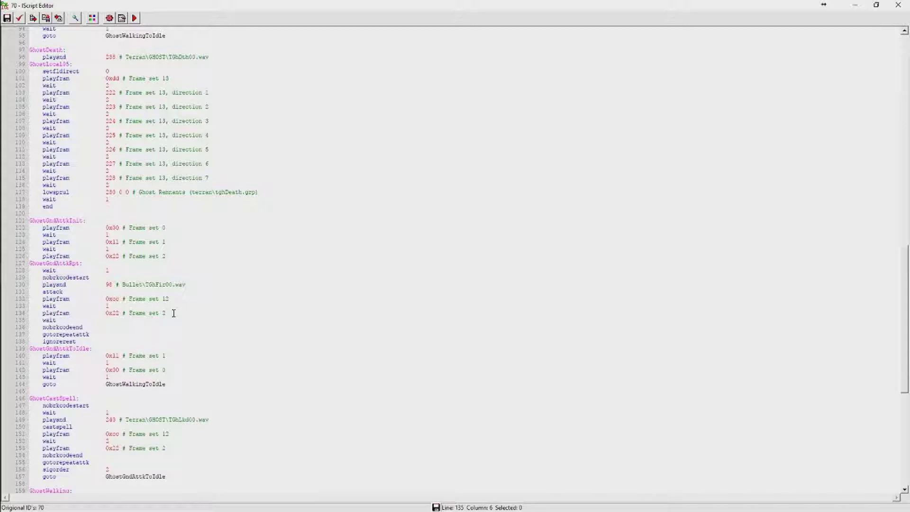
key(Tab)
key(Tab)
text(0)
- Duplicate attack lines 131–135 three more times and remove the trailing wait 4
drag(109, 319, 44, 292)
key(ctrl+c)
click(145, 319)
key(Return)
key(ctrl+v)
key(Return)
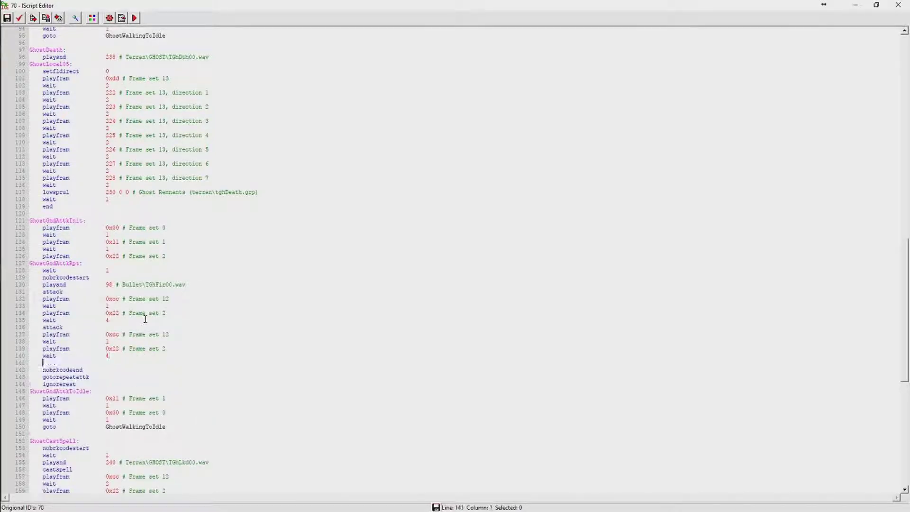
key(ctrl+v)
key(Return)
key(ctrl+v)
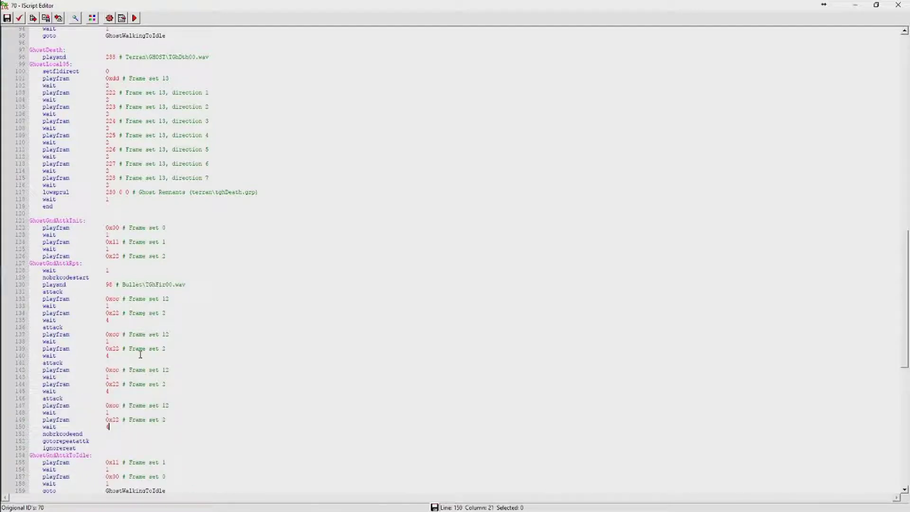
shift+click(172, 419)
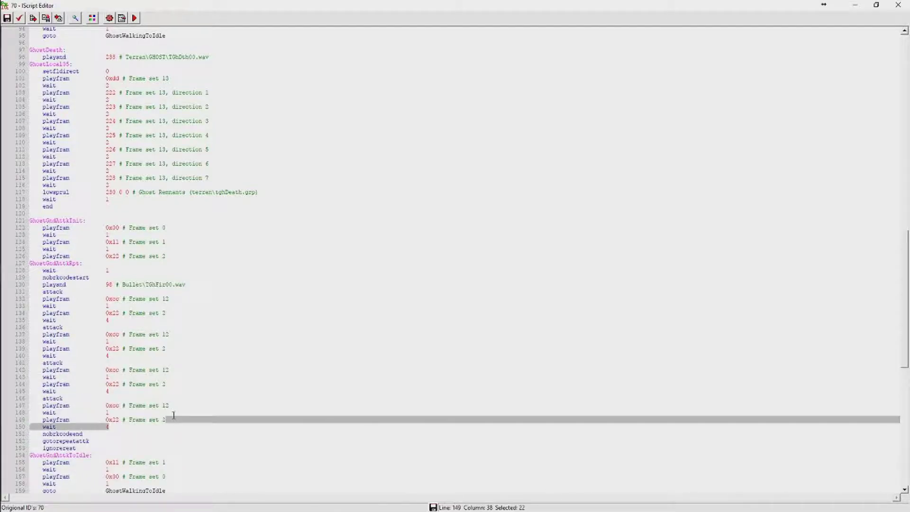
key(Delete)
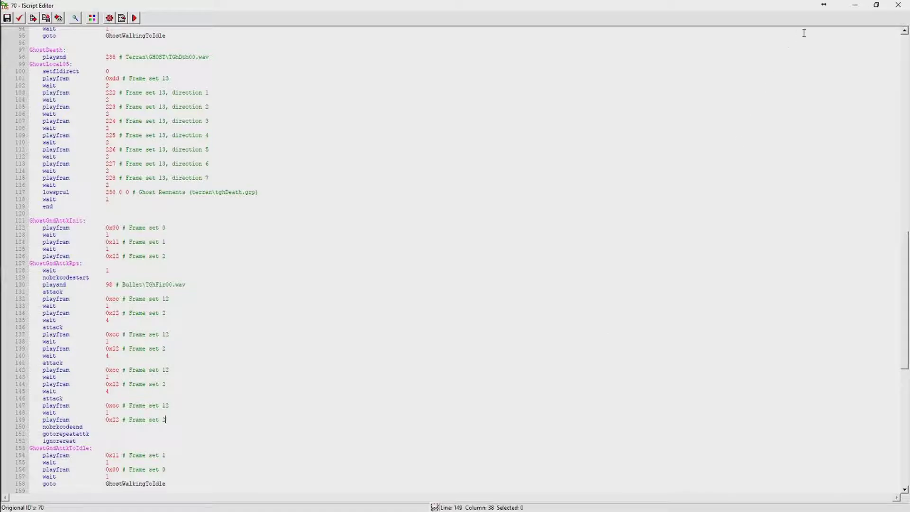
- Close the Ghost and Valkyrie script editors and save the scripts as iscript in the tutorial folder
click(897, 7)
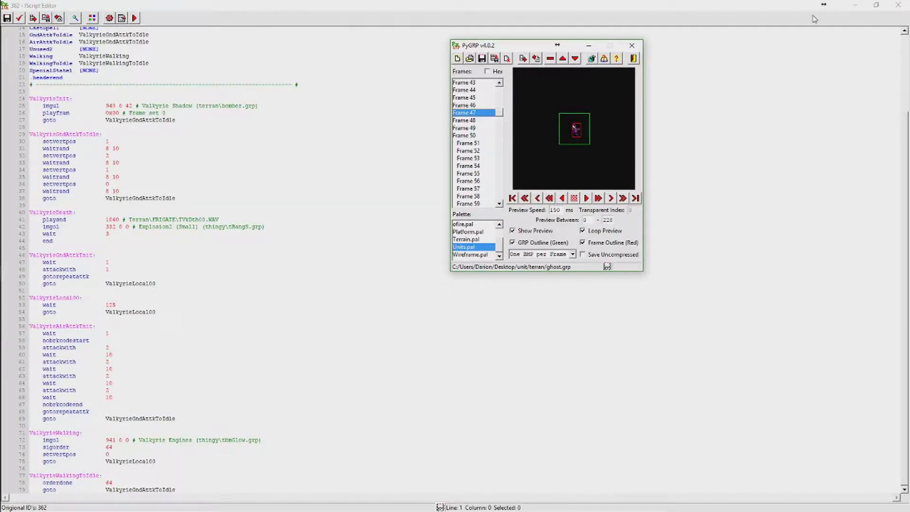
click(896, 6)
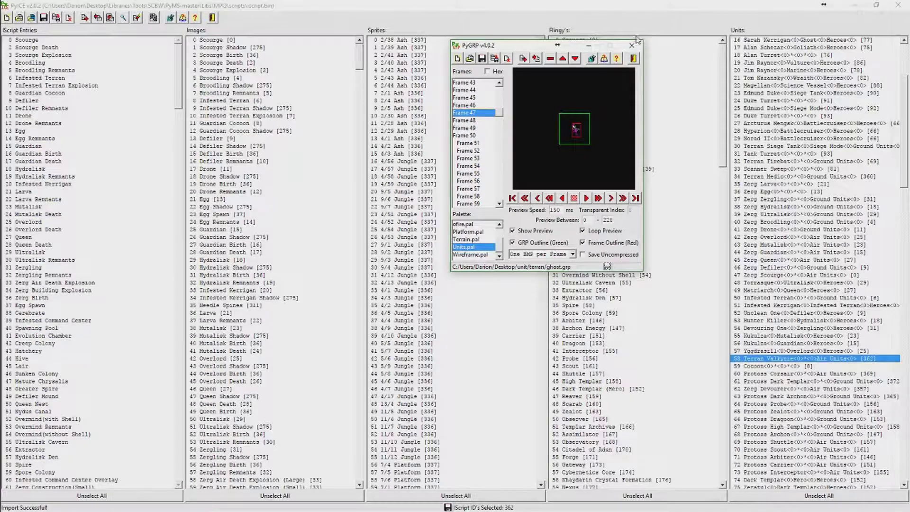
click(56, 18)
text(ript)
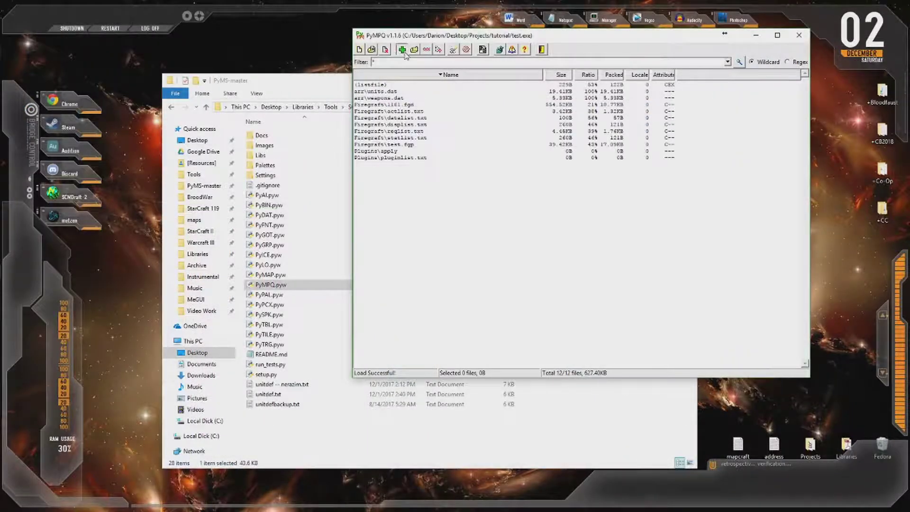
- Confirm saving iscript.bin, then add units.dat and weapons.dat to the MPQ under the arr\ prefix
click(401, 49)
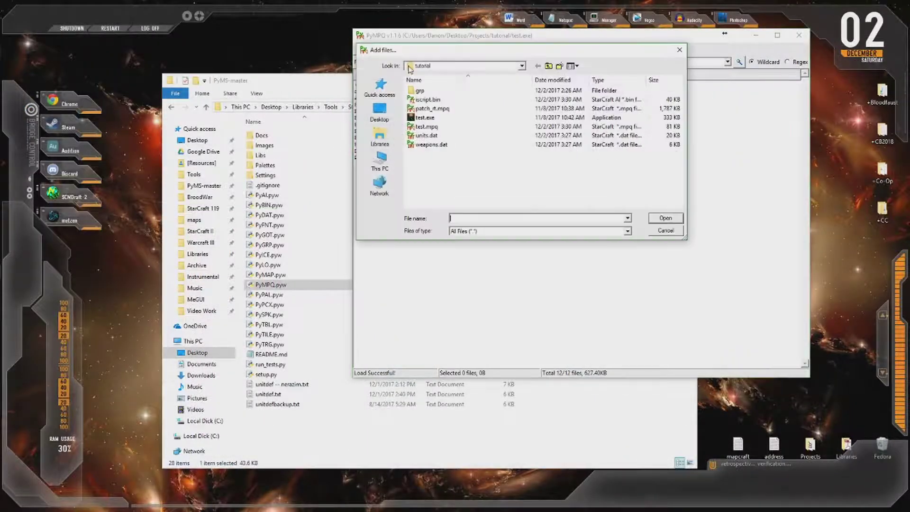
drag(435, 166, 438, 130)
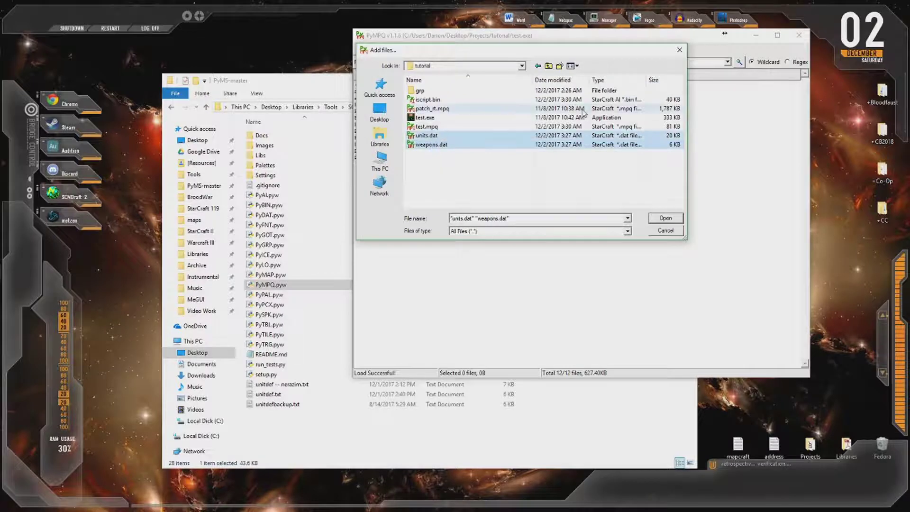
key(Return)
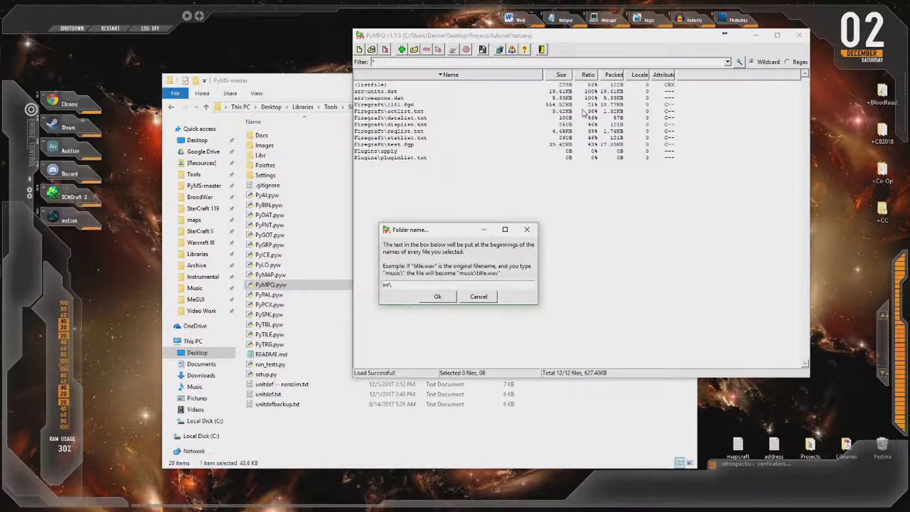
key(Return)
click(398, 50)
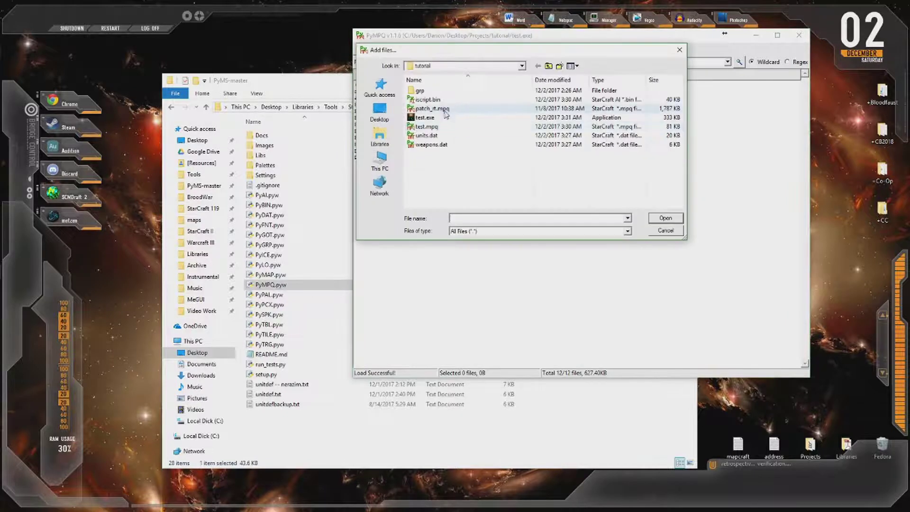